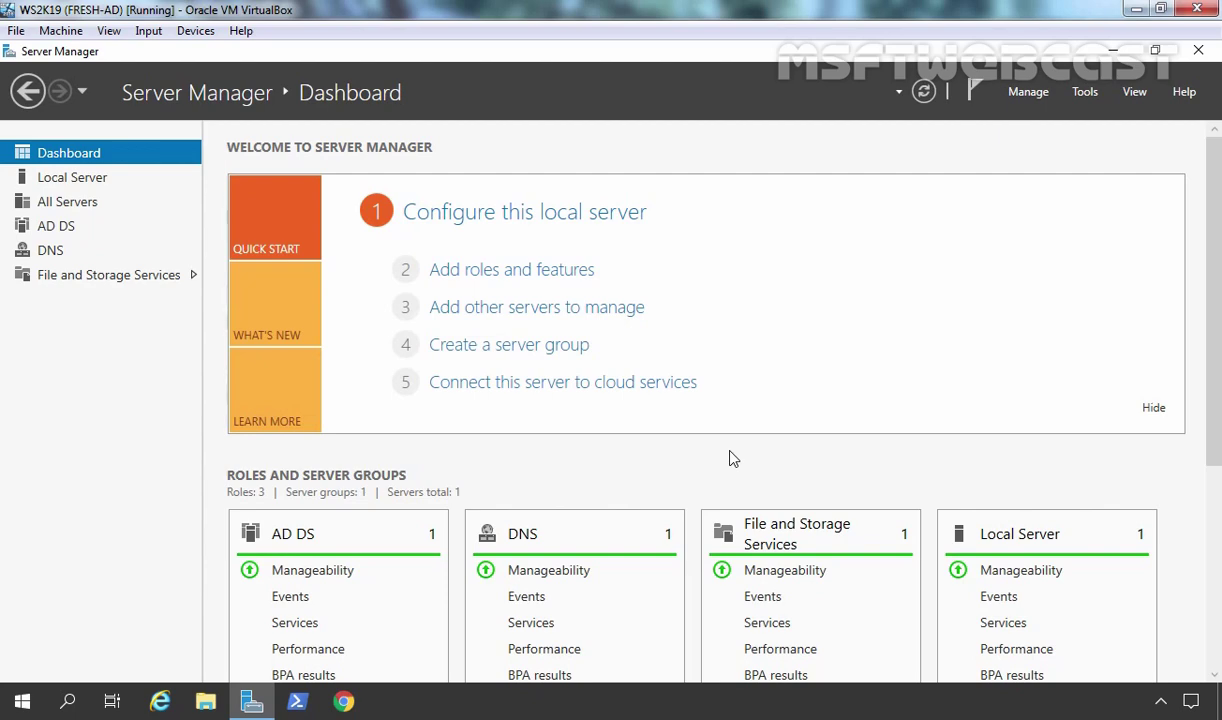
- Open the Properties of the HRSharedData folder on Local Disk (C:)
{"action": "left_click", "coordinate": [206, 702]}
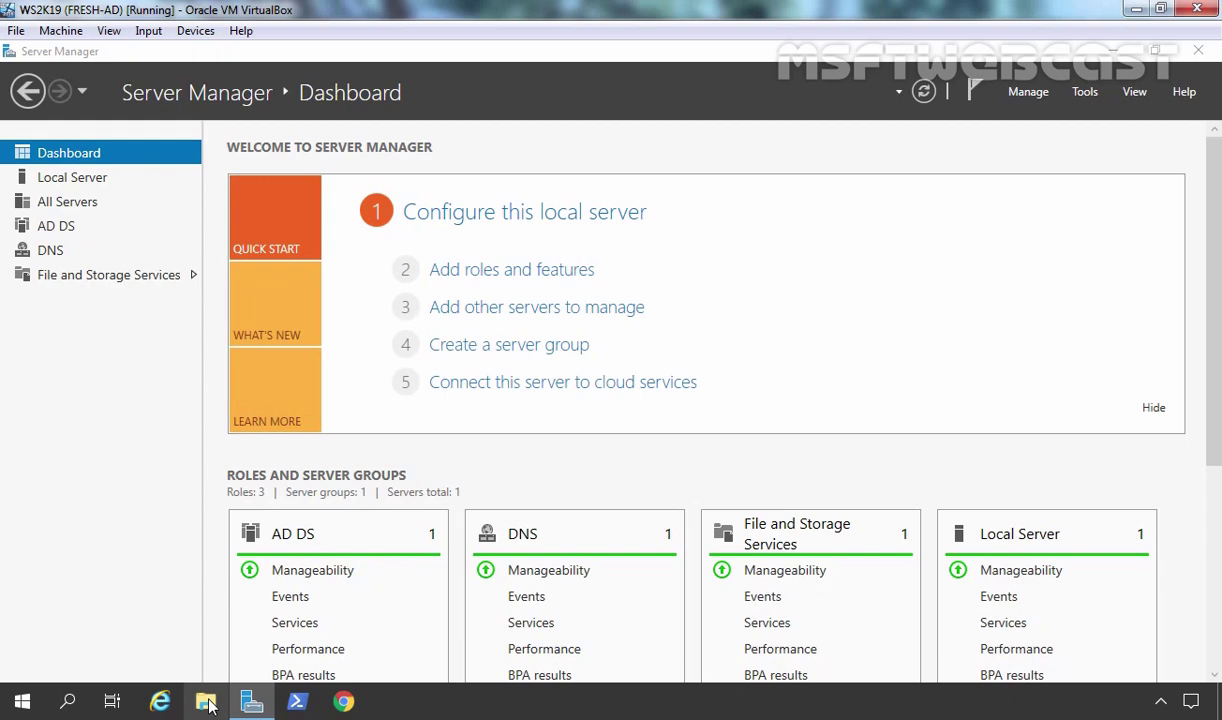
{"action": "double_click", "coordinate": [360, 415]}
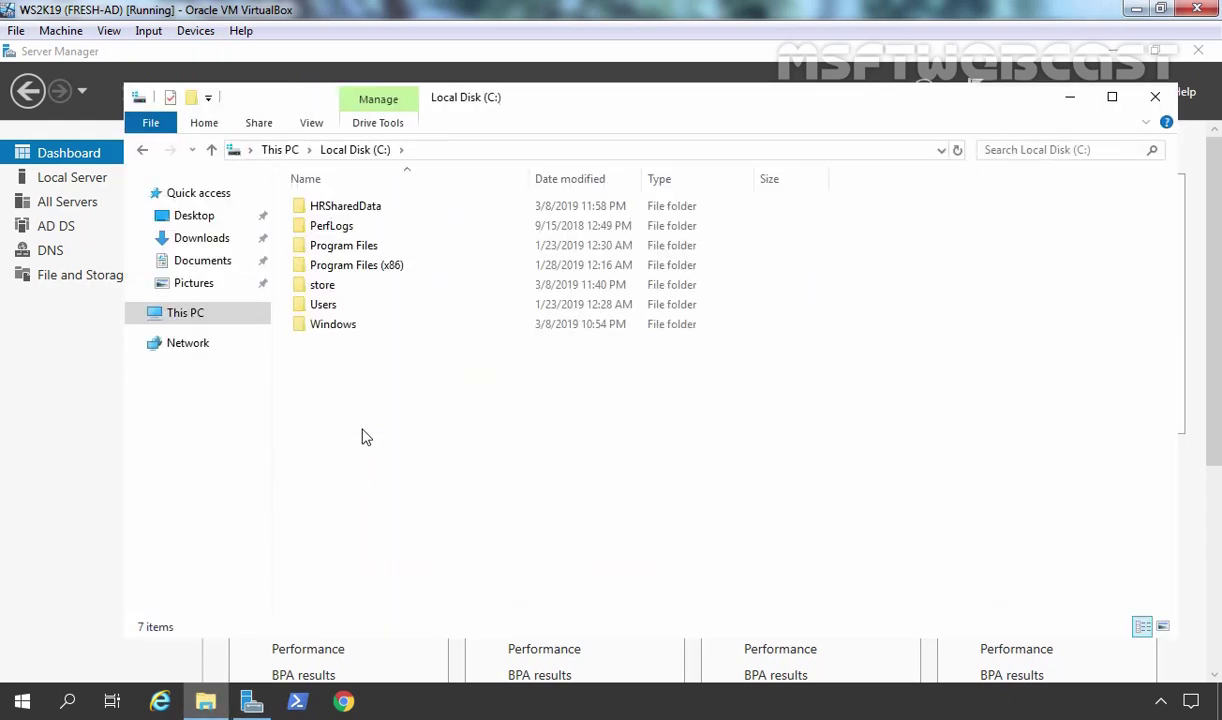
{"action": "left_click", "coordinate": [345, 208]}
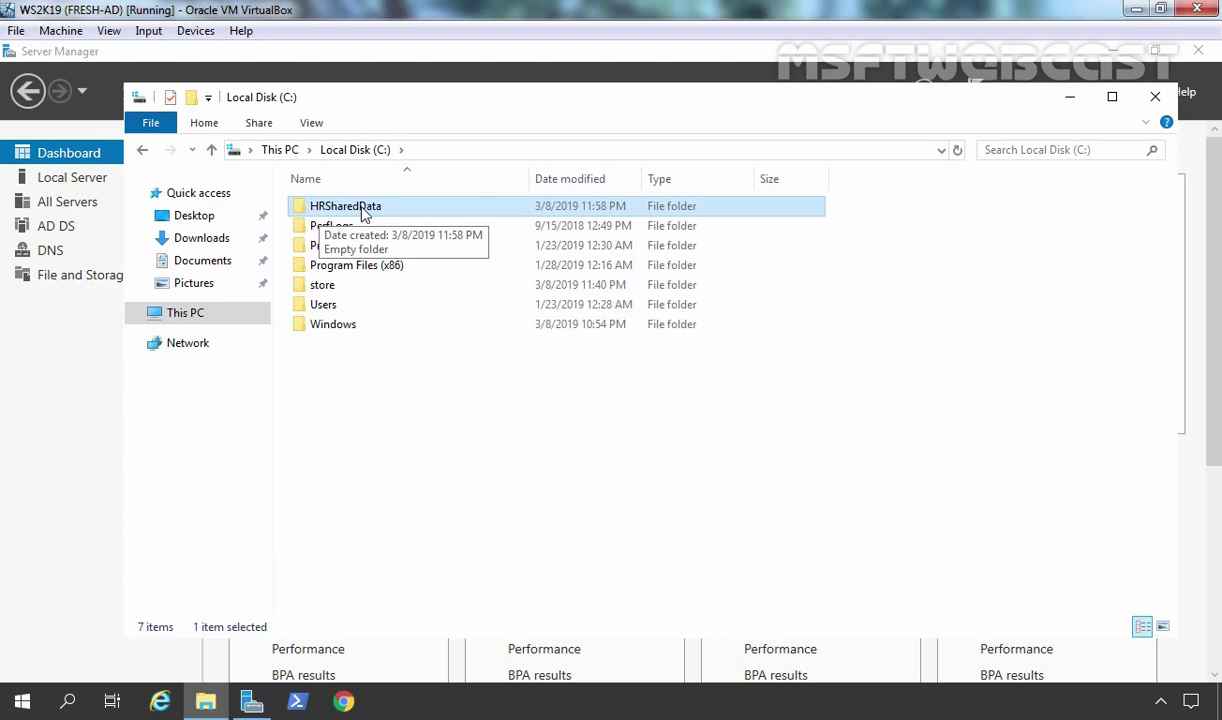
{"action": "right_click", "coordinate": [363, 210]}
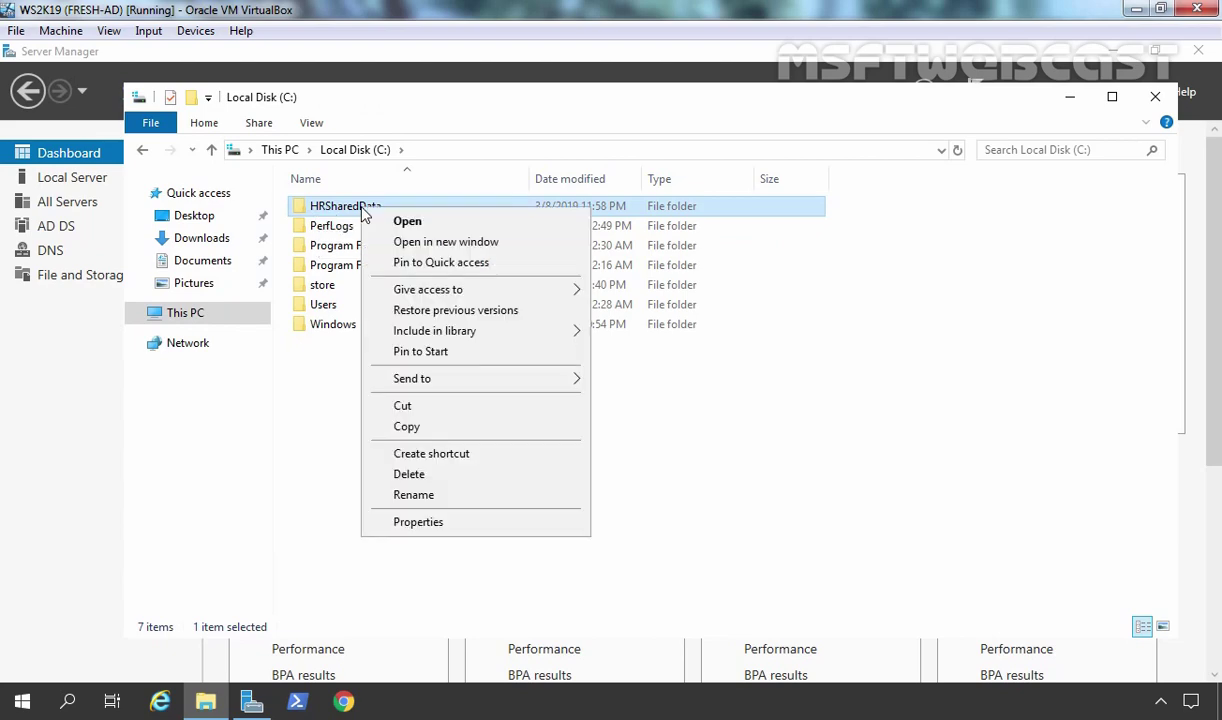
{"action": "left_click", "coordinate": [417, 522]}
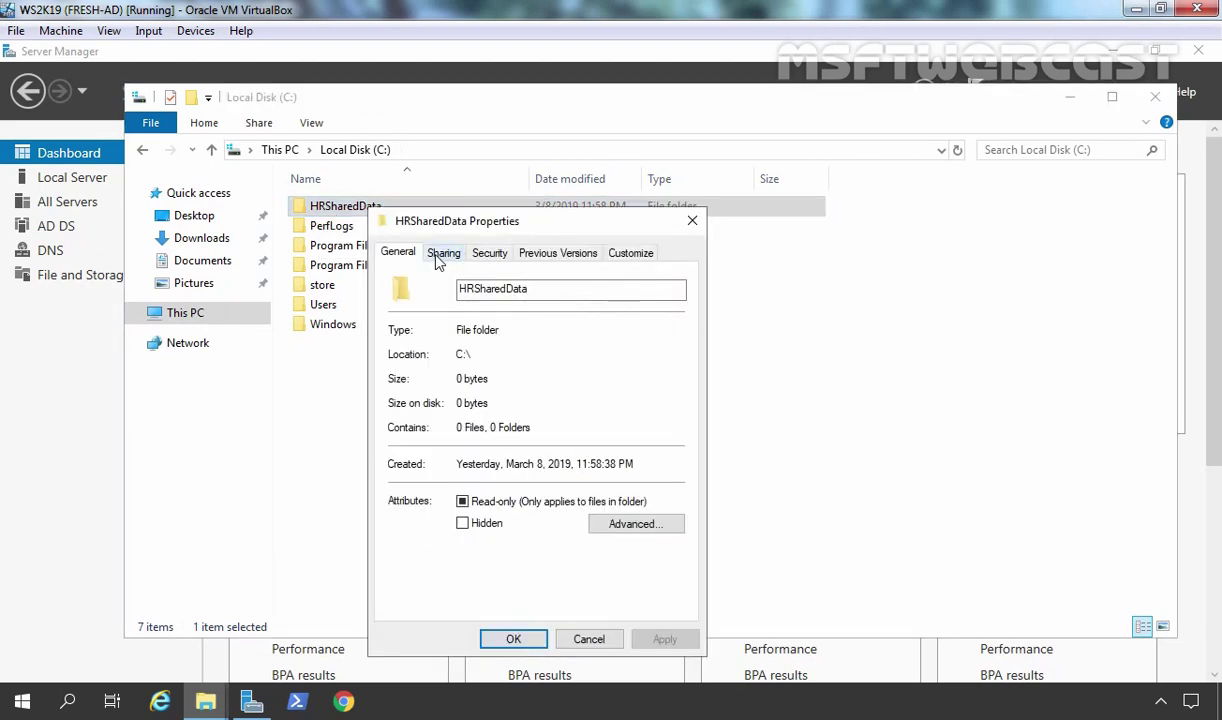
- Copy the folder's network path from its Sharing tab and close Properties
{"action": "left_click", "coordinate": [440, 254]}
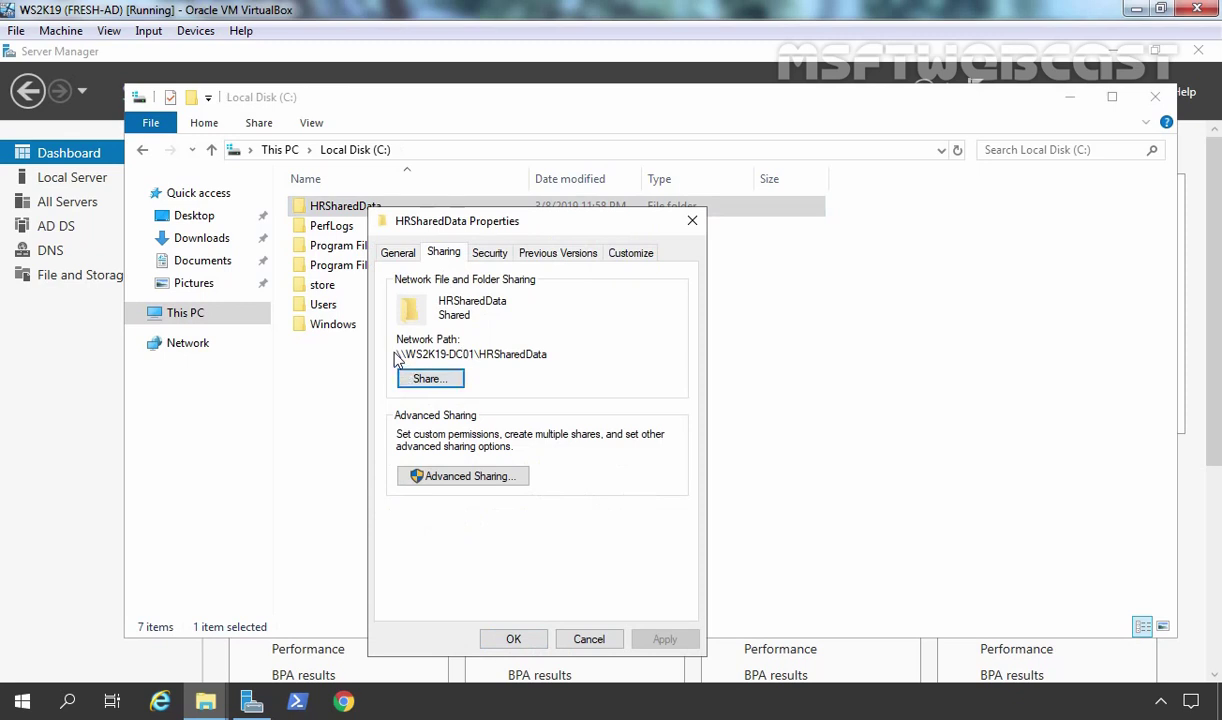
{"action": "left_click_drag", "start_coordinate": [548, 354], "coordinate": [383, 355]}
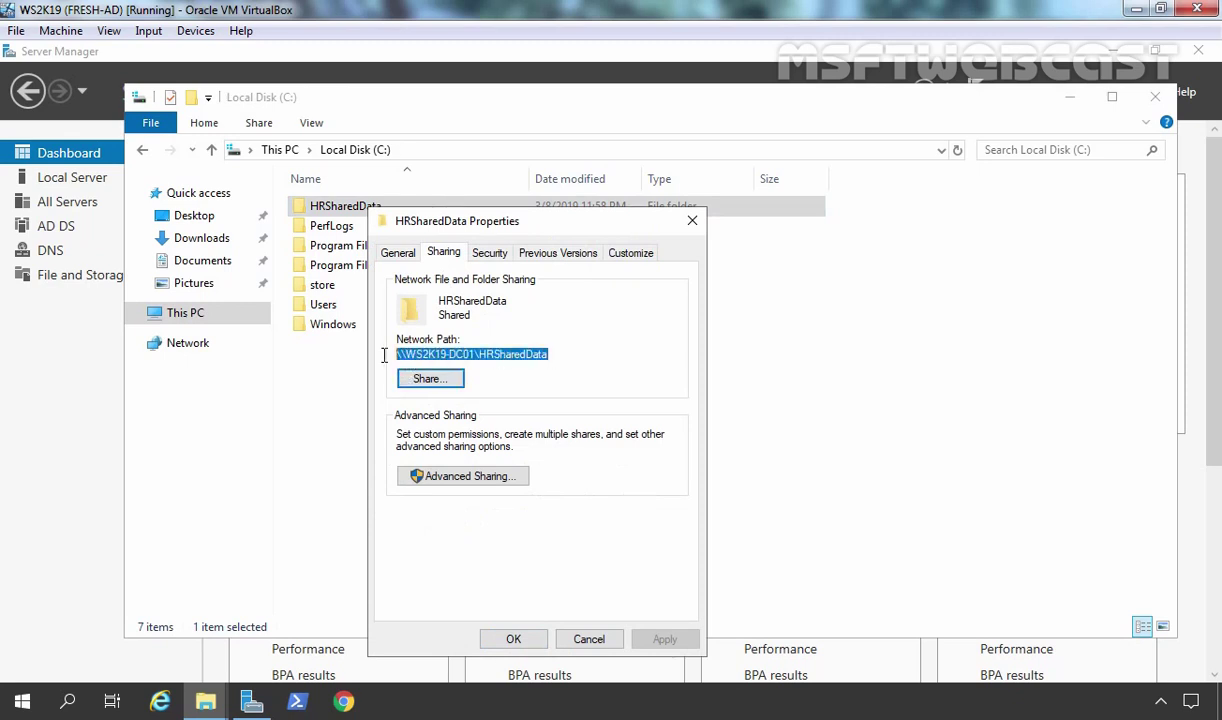
{"action": "right_click", "coordinate": [494, 357]}
{"action": "left_click", "coordinate": [510, 398]}
{"action": "left_click", "coordinate": [513, 638]}
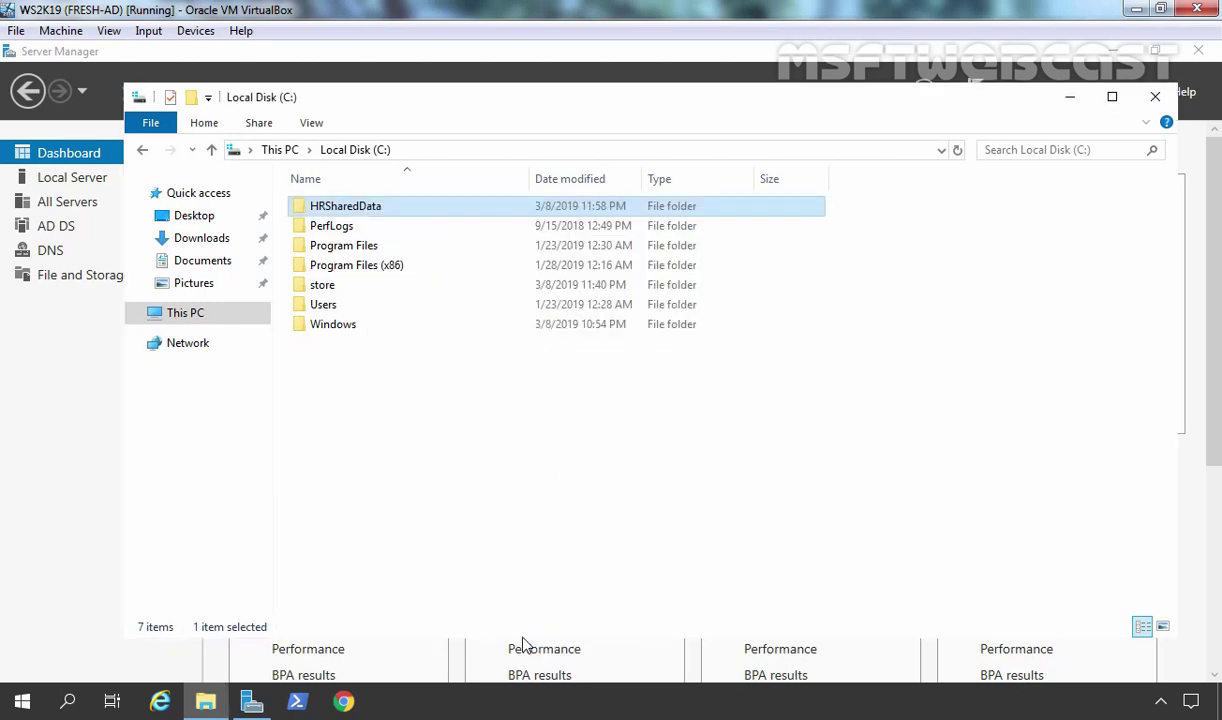
- Minimize File Explorer and launch Notepad from the Run prompt
{"action": "left_click", "coordinate": [1071, 98]}
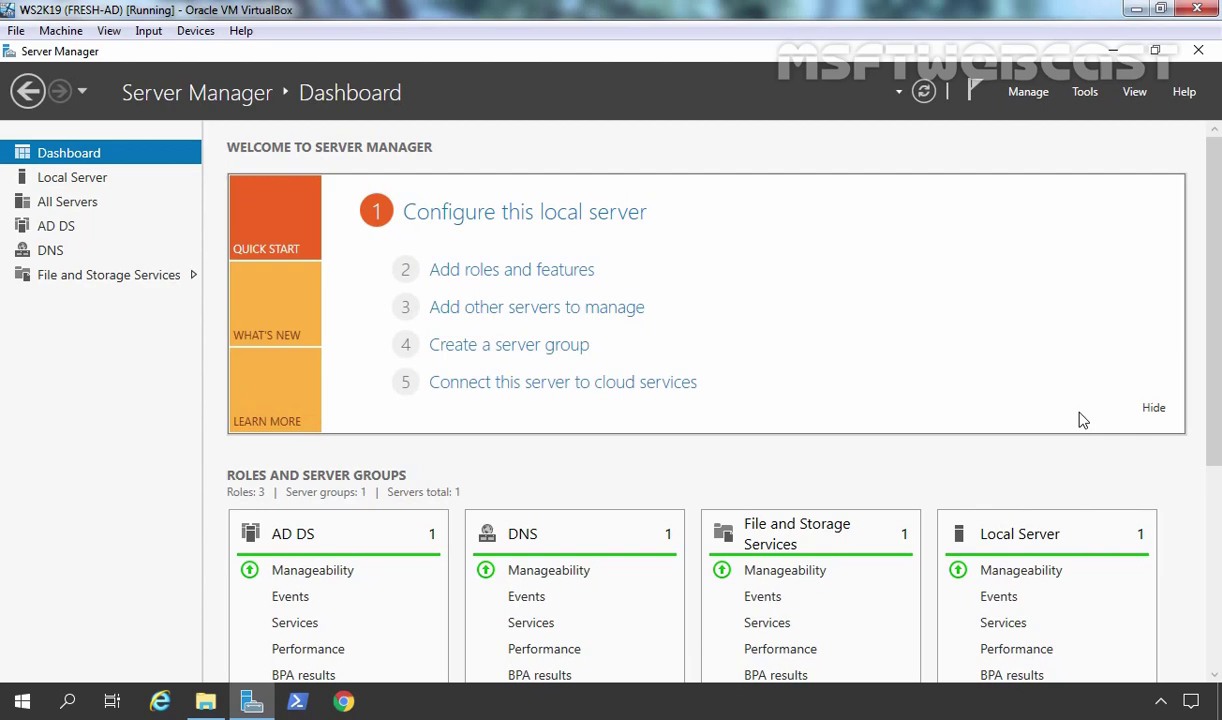
{"action": "key", "text": "super+r"}
{"action": "type", "text": "notepad"}
{"action": "key", "text": "Return"}
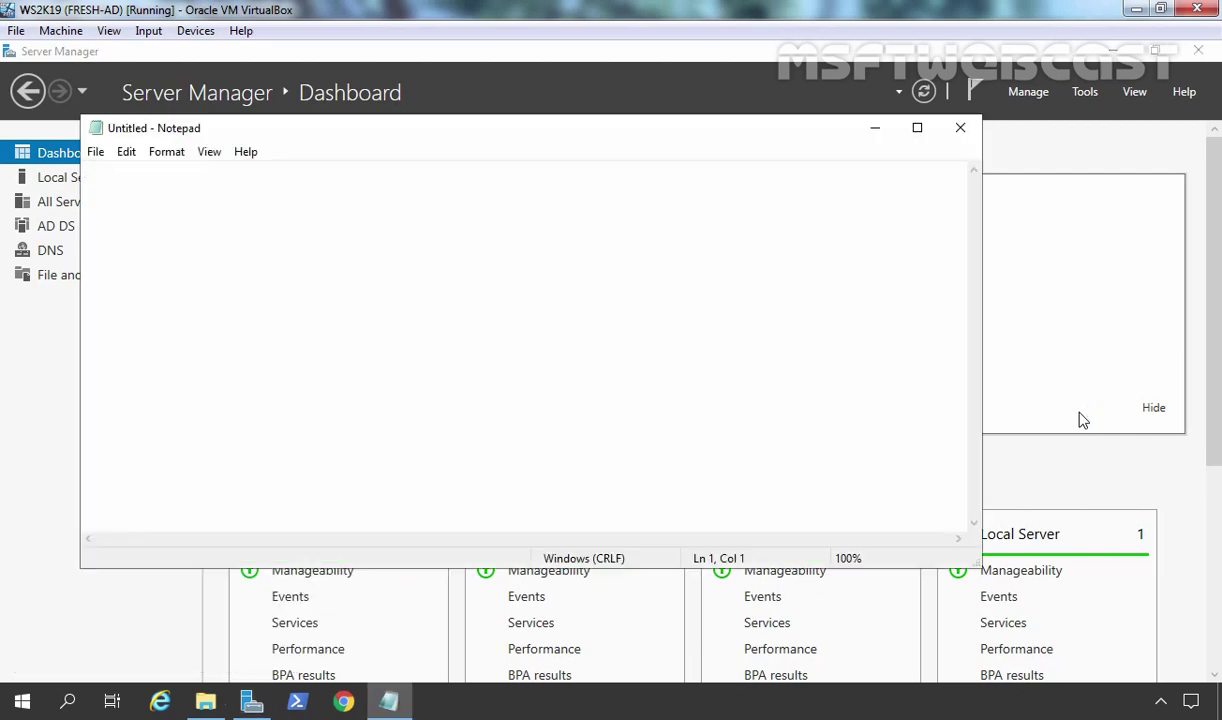
- Write 'net use m:' followed by the pasted \\WS2K19-DC01\HRSharedData path
{"action": "type", "text": "net use"}
{"action": "type", "text": "m:"}
{"action": "right_click", "coordinate": [186, 160]}
{"action": "left_click", "coordinate": [224, 240]}
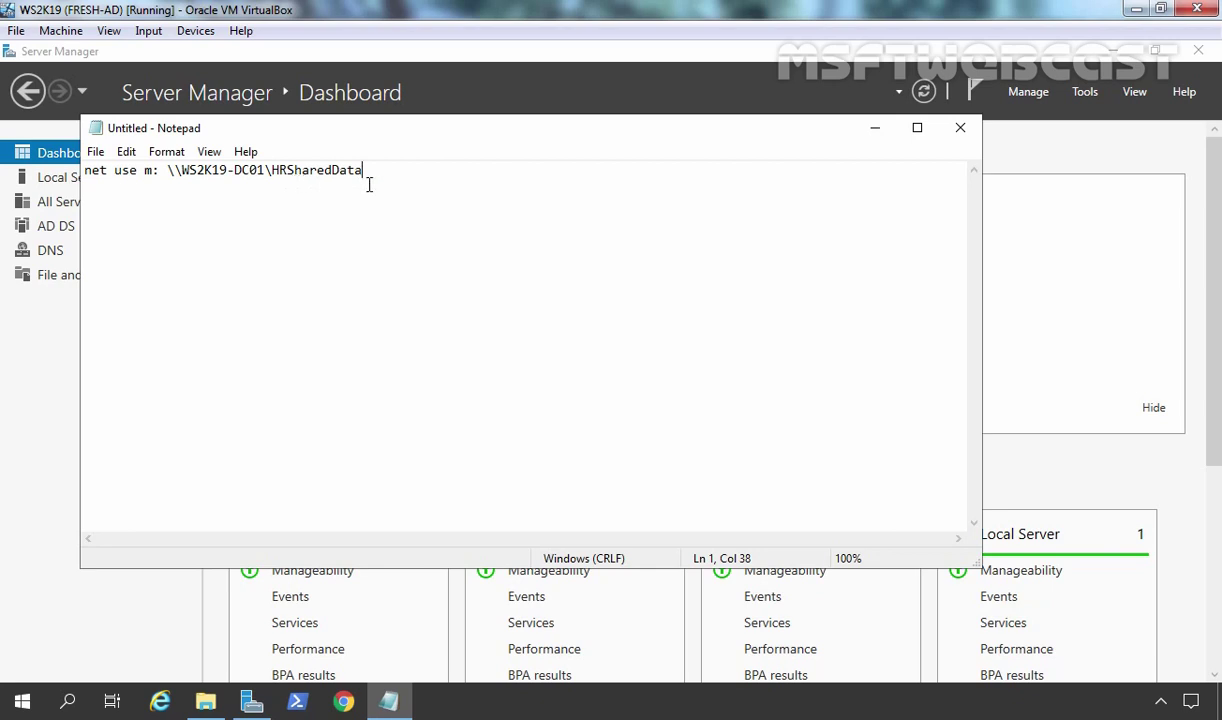
- Save the document to the Desktop as map.bat with file type All Files
{"action": "left_click", "coordinate": [96, 158]}
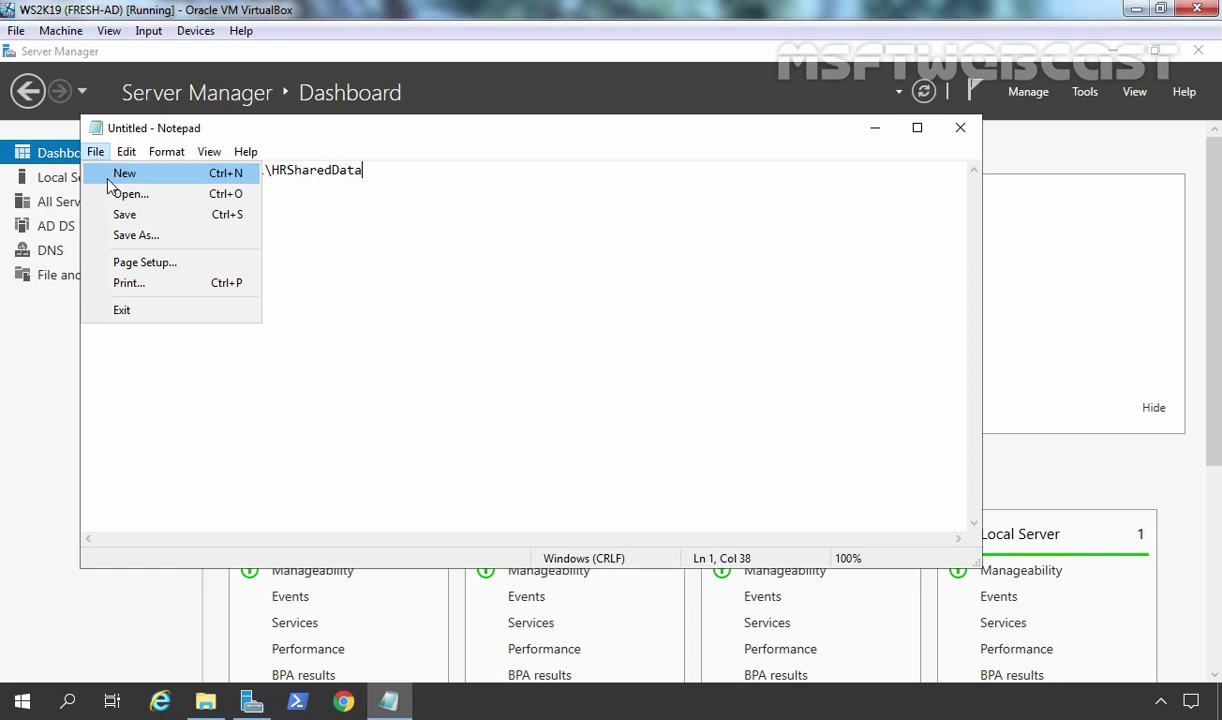
{"action": "left_click", "coordinate": [122, 214]}
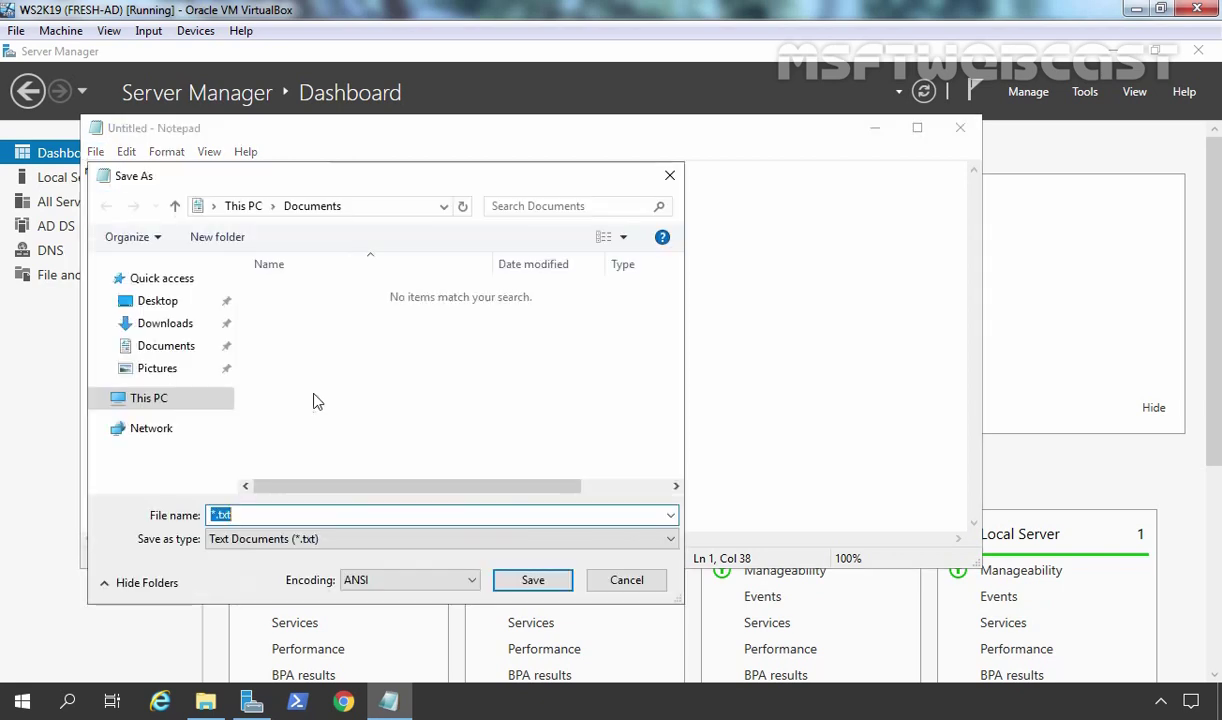
{"action": "left_click", "coordinate": [155, 303]}
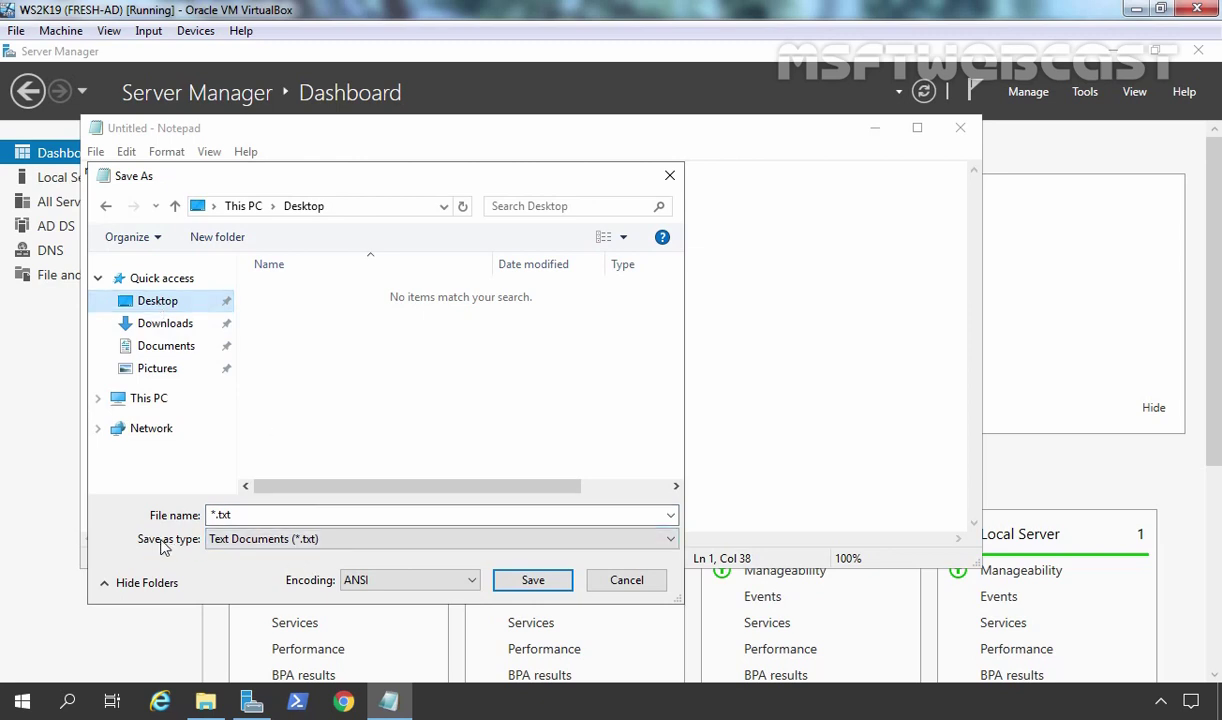
{"action": "left_click", "coordinate": [232, 538]}
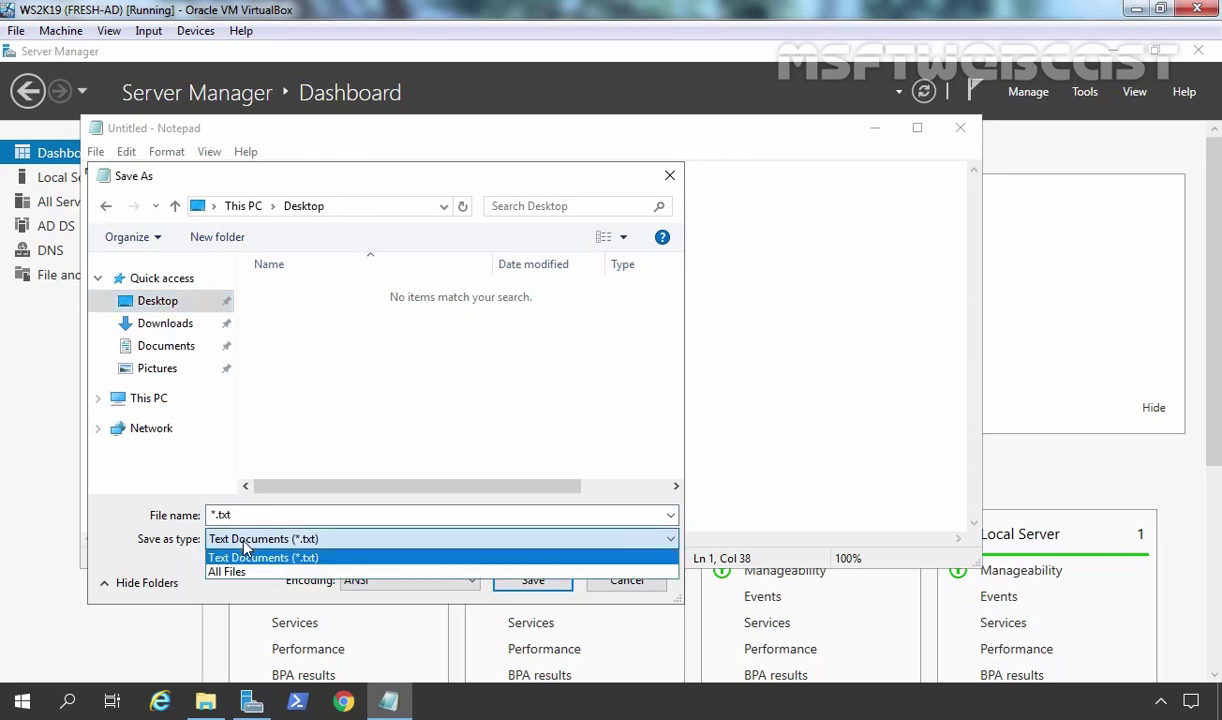
{"action": "left_click", "coordinate": [238, 572]}
{"action": "left_click", "coordinate": [240, 514]}
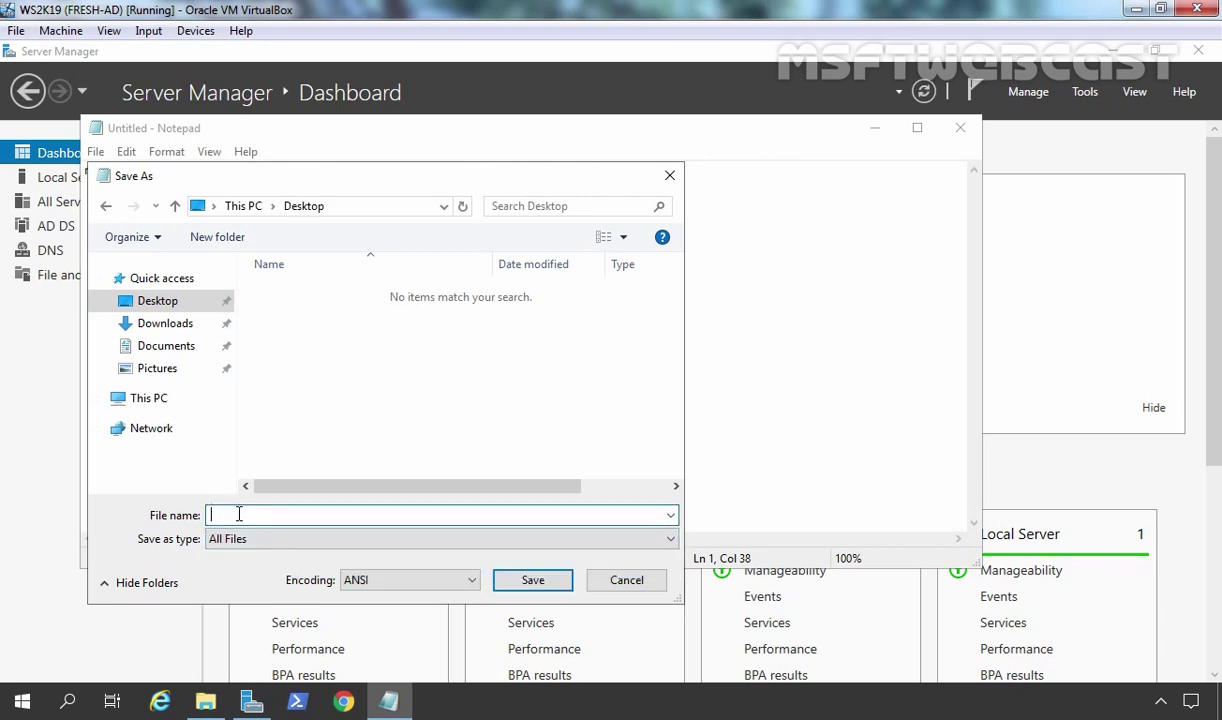
{"action": "type", "text": "map.bat"}
{"action": "left_click", "coordinate": [532, 580]}
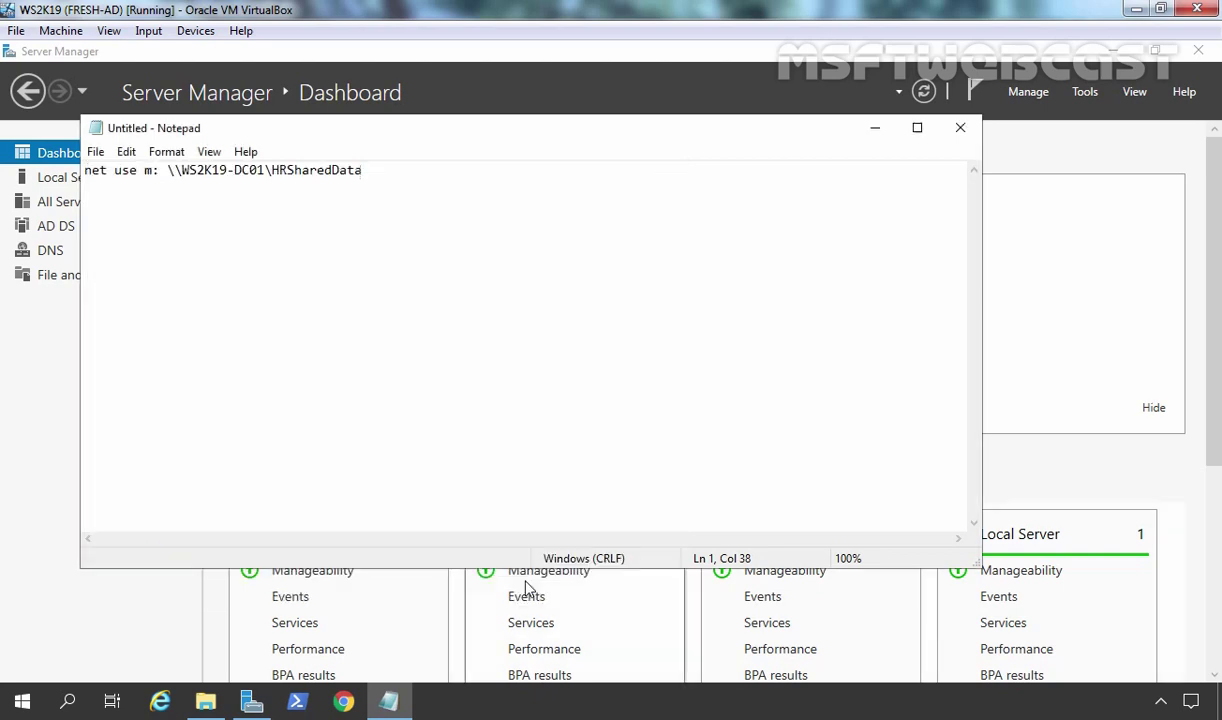
- Close Notepad, show This PC in File Explorer, and run map.bat from the desktop
{"action": "left_click", "coordinate": [960, 127]}
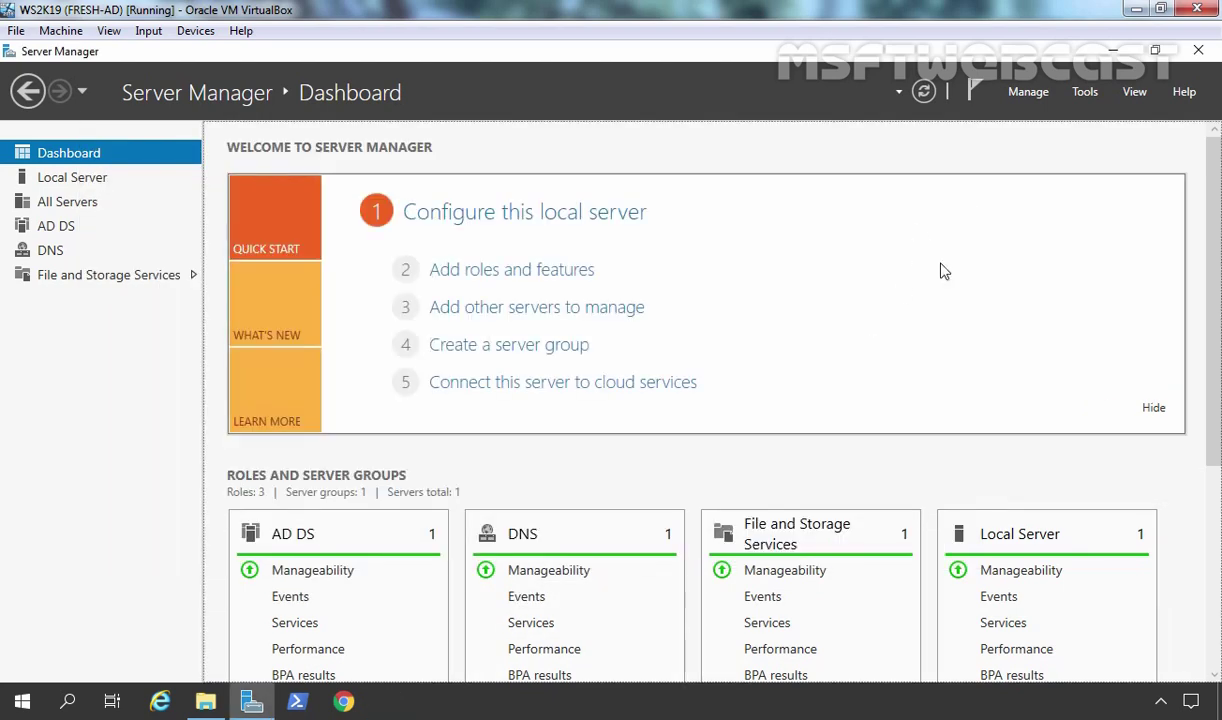
{"action": "left_click", "coordinate": [1112, 50]}
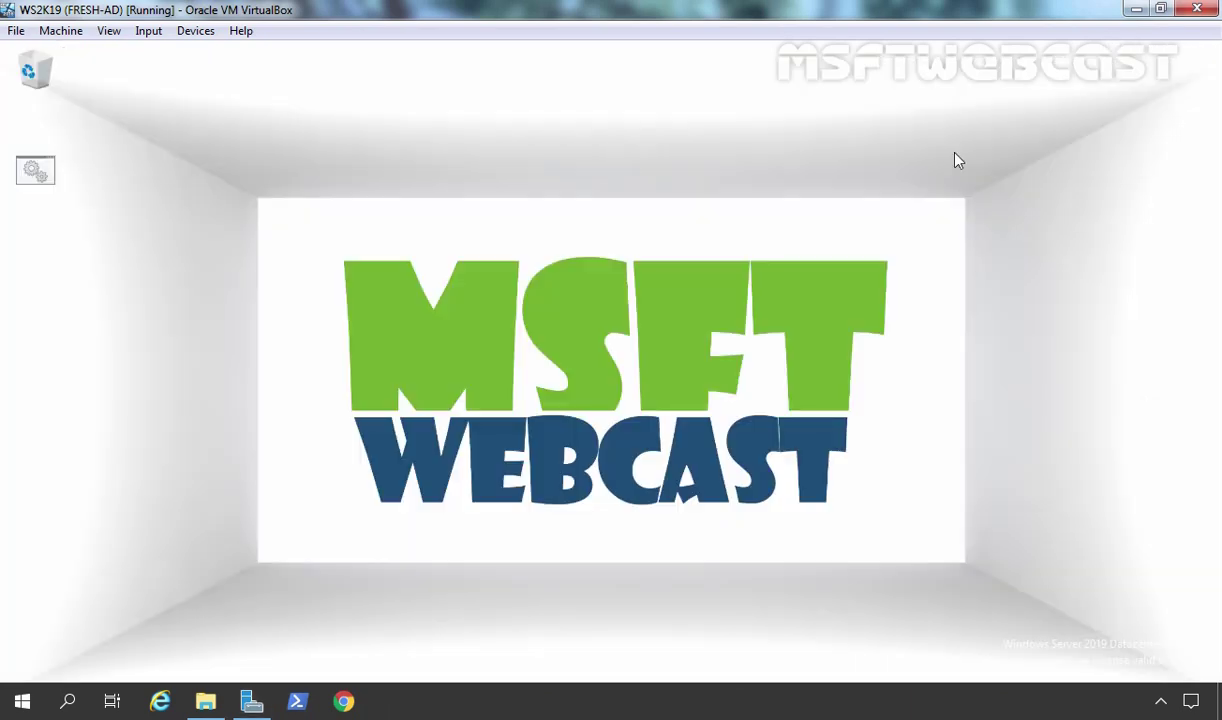
{"action": "left_click", "coordinate": [205, 701]}
{"action": "left_click", "coordinate": [152, 317]}
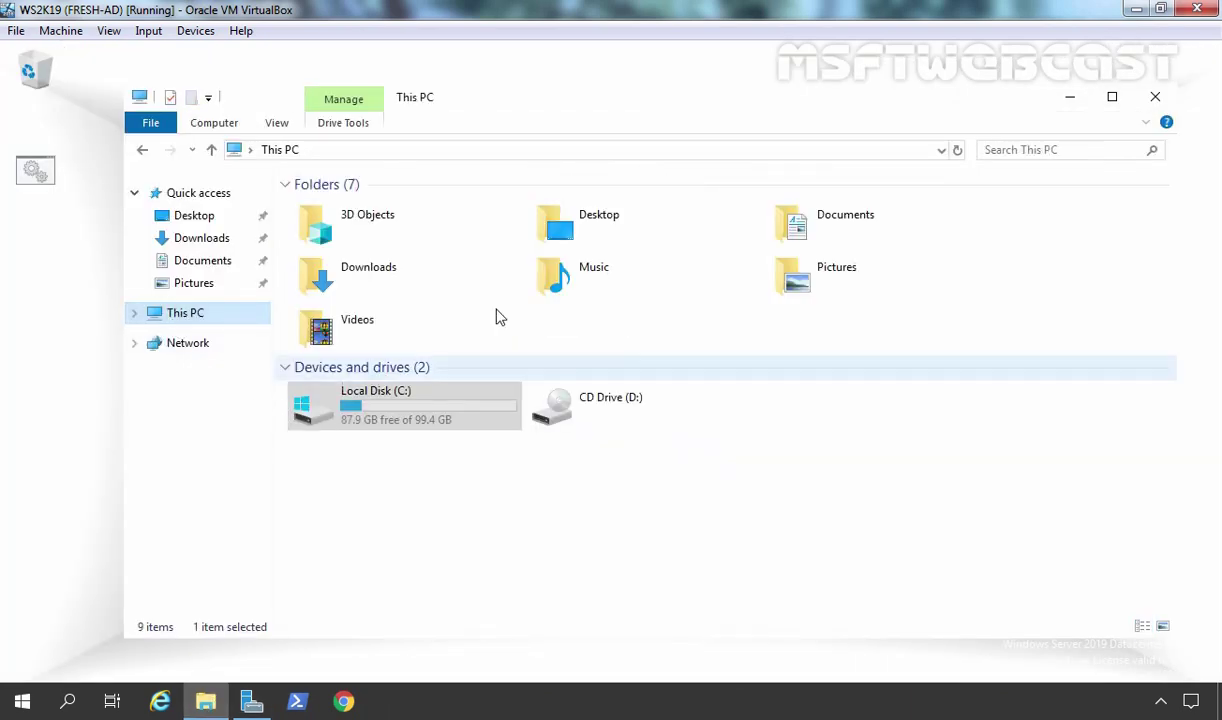
{"action": "left_click_drag", "start_coordinate": [534, 105], "coordinate": [767, 104]}
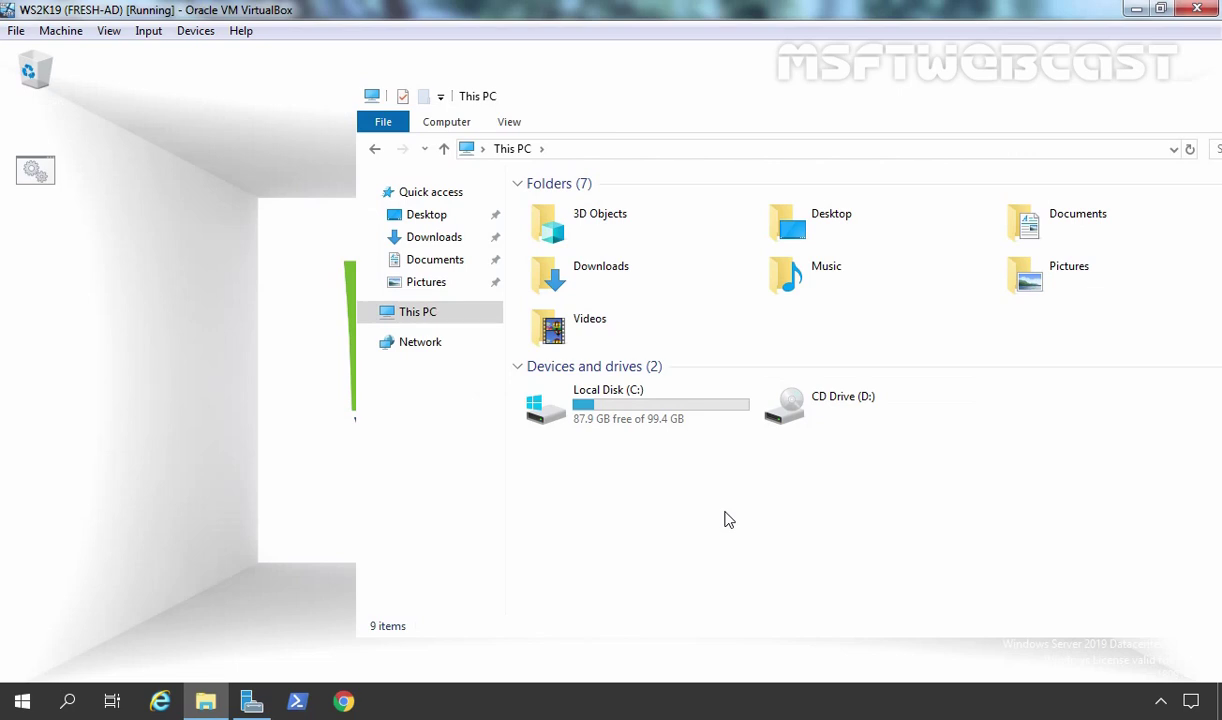
{"action": "double_click", "coordinate": [40, 175]}
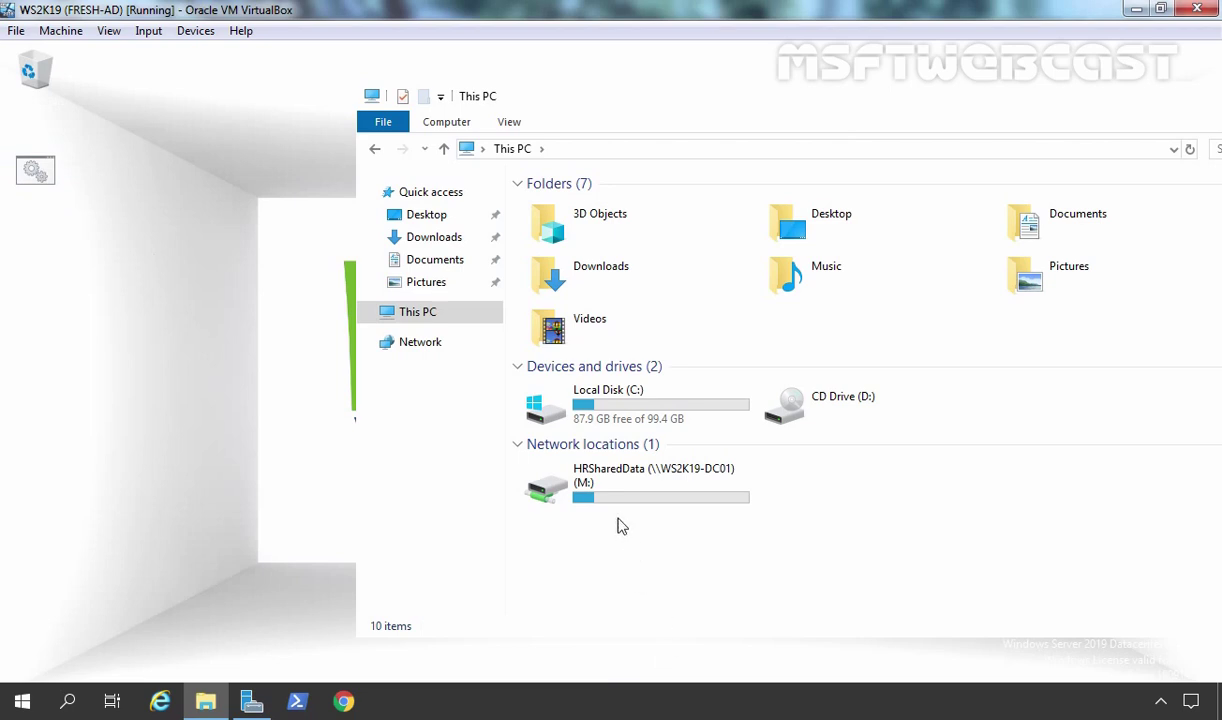
{"action": "mouse_move", "coordinate": [645, 484]}
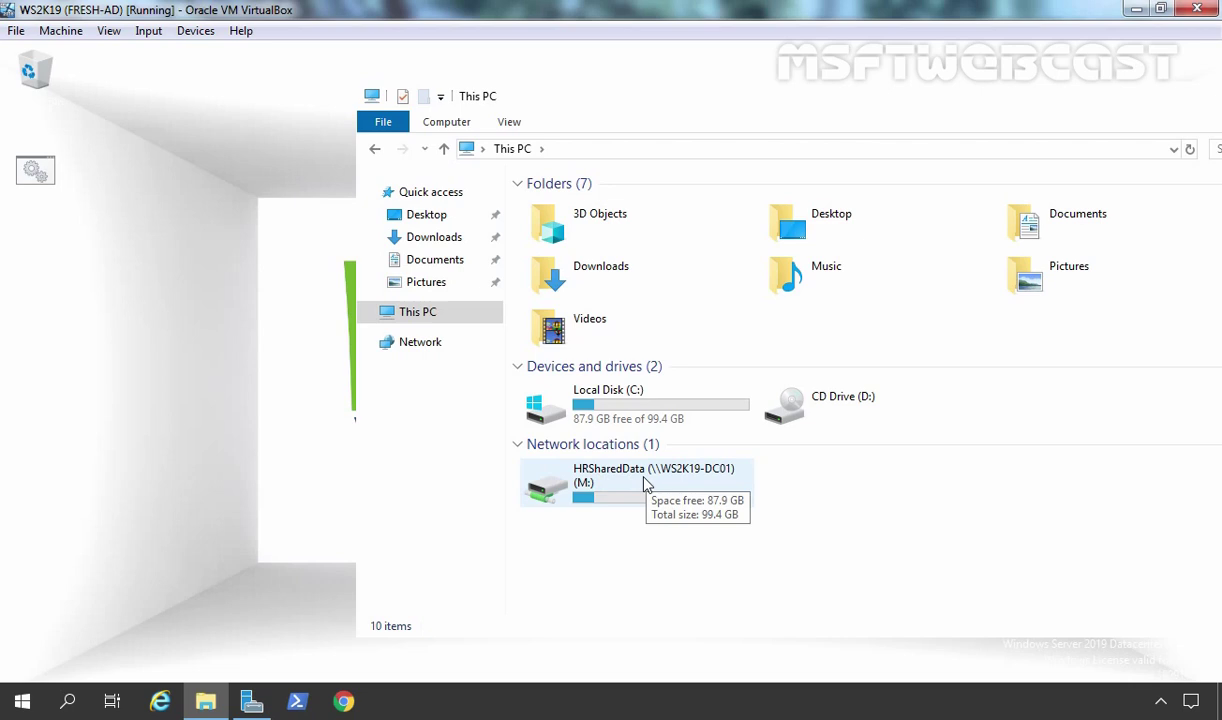
- Open map.bat in Notepad to check its contents, then close Notepad
{"action": "right_click", "coordinate": [35, 180]}
{"action": "left_click", "coordinate": [62, 218]}
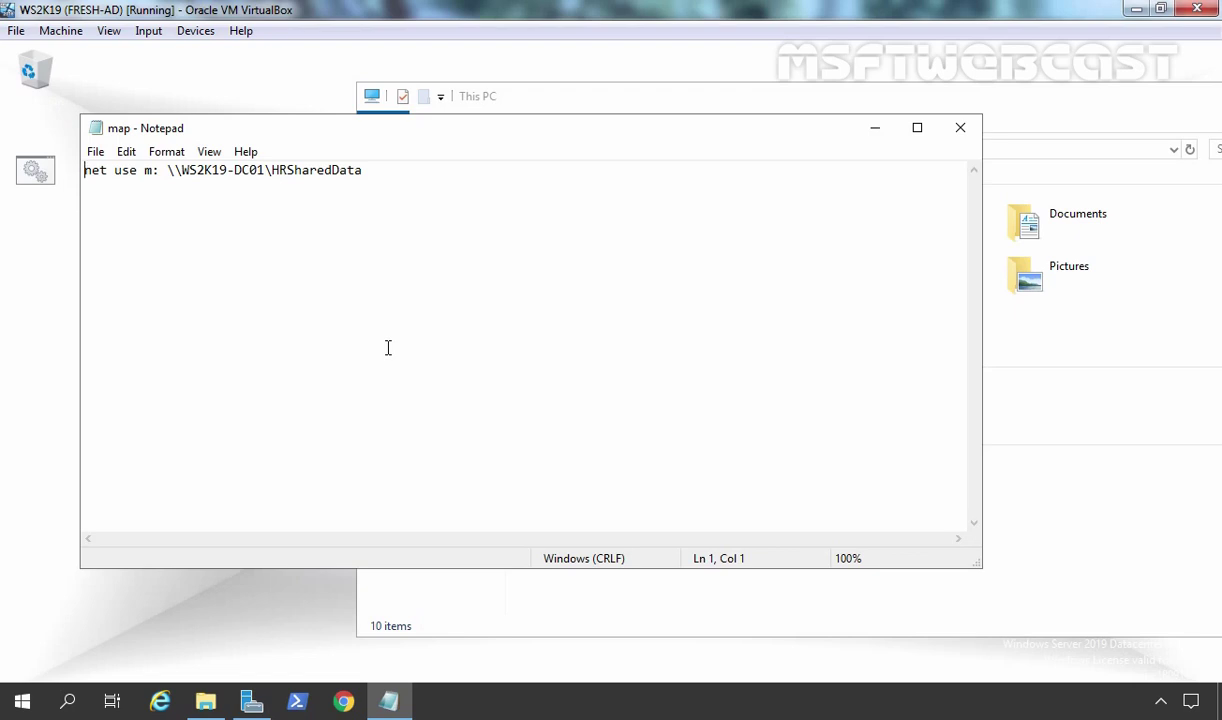
{"action": "left_click", "coordinate": [962, 127]}
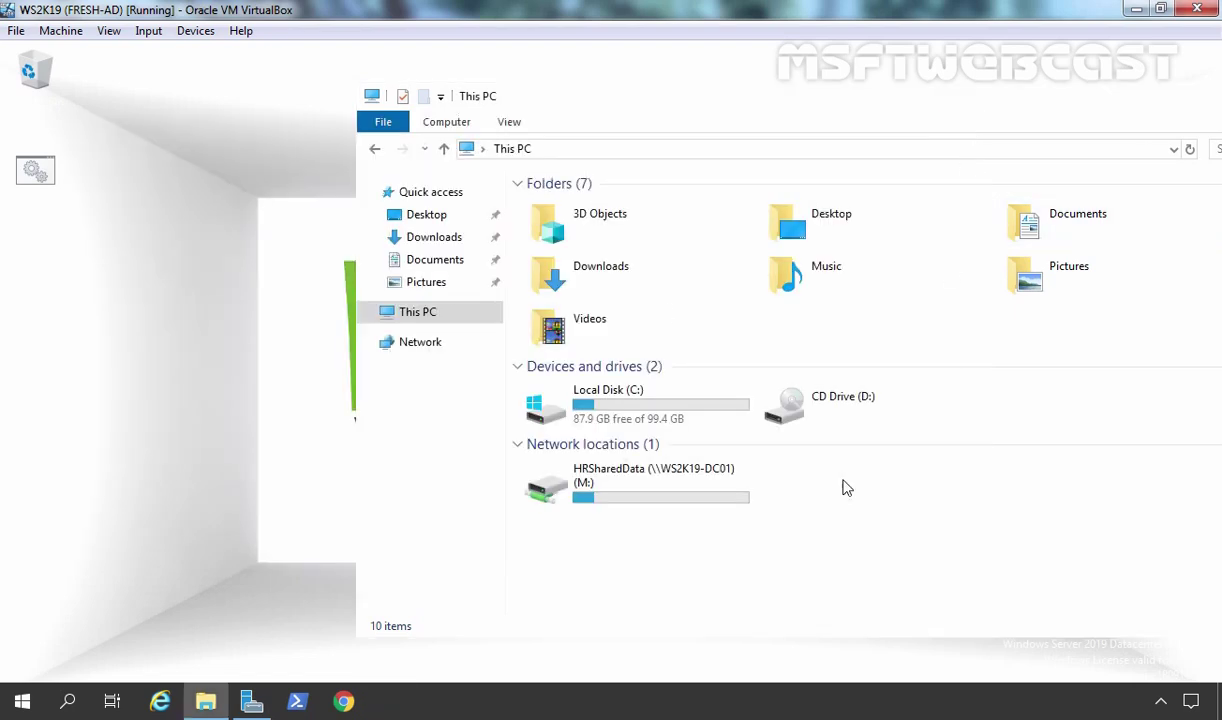
- Disconnect the HRSharedData (M:) network drive and close File Explorer
{"action": "left_click", "coordinate": [598, 485]}
{"action": "right_click", "coordinate": [600, 484]}
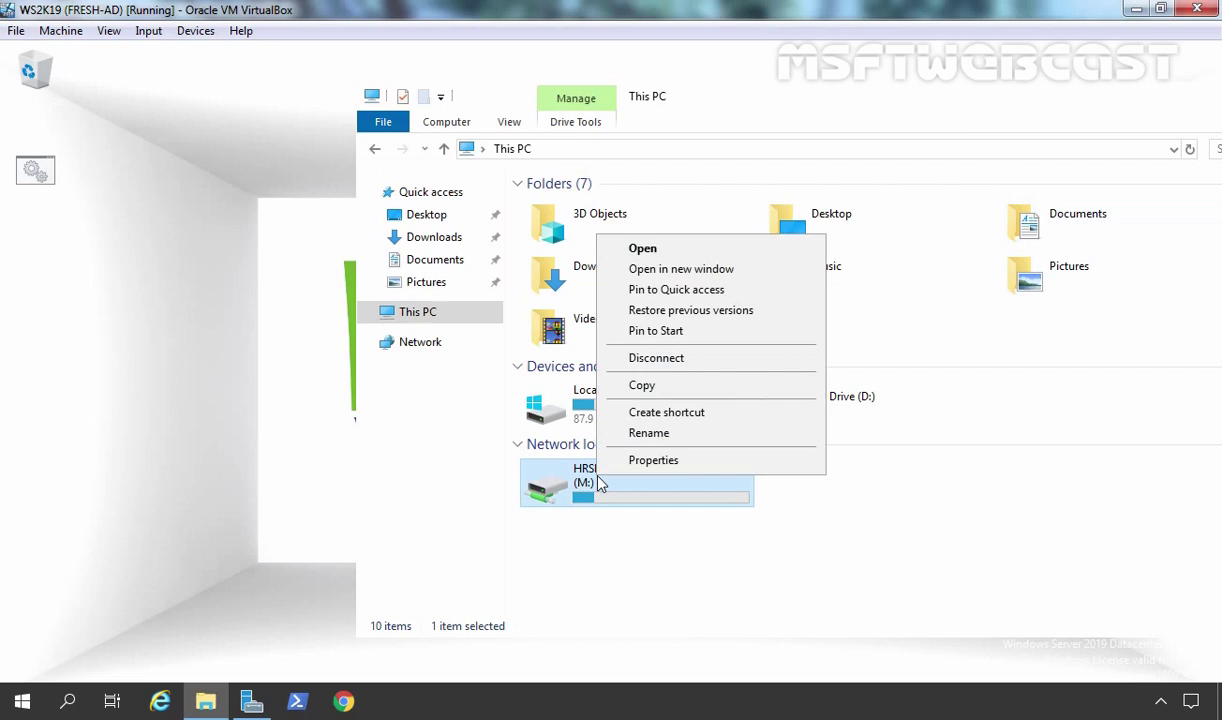
{"action": "left_click", "coordinate": [680, 357]}
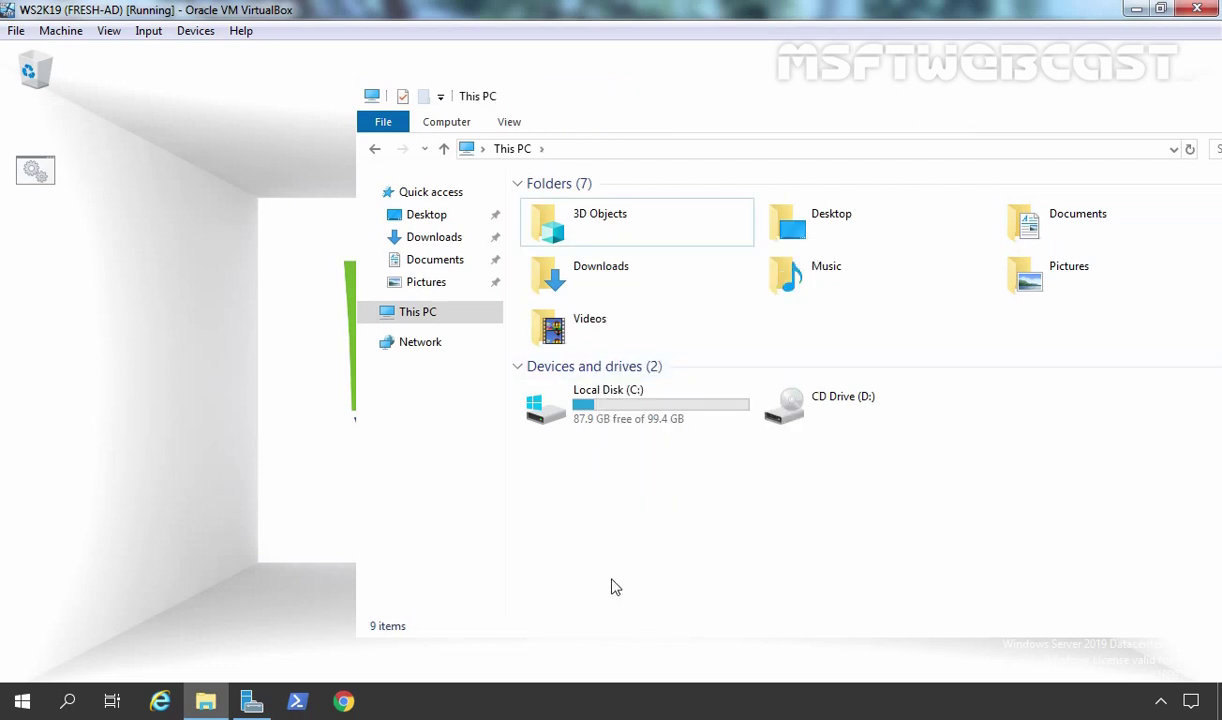
{"action": "right_click", "coordinate": [590, 106]}
{"action": "left_click", "coordinate": [600, 212]}
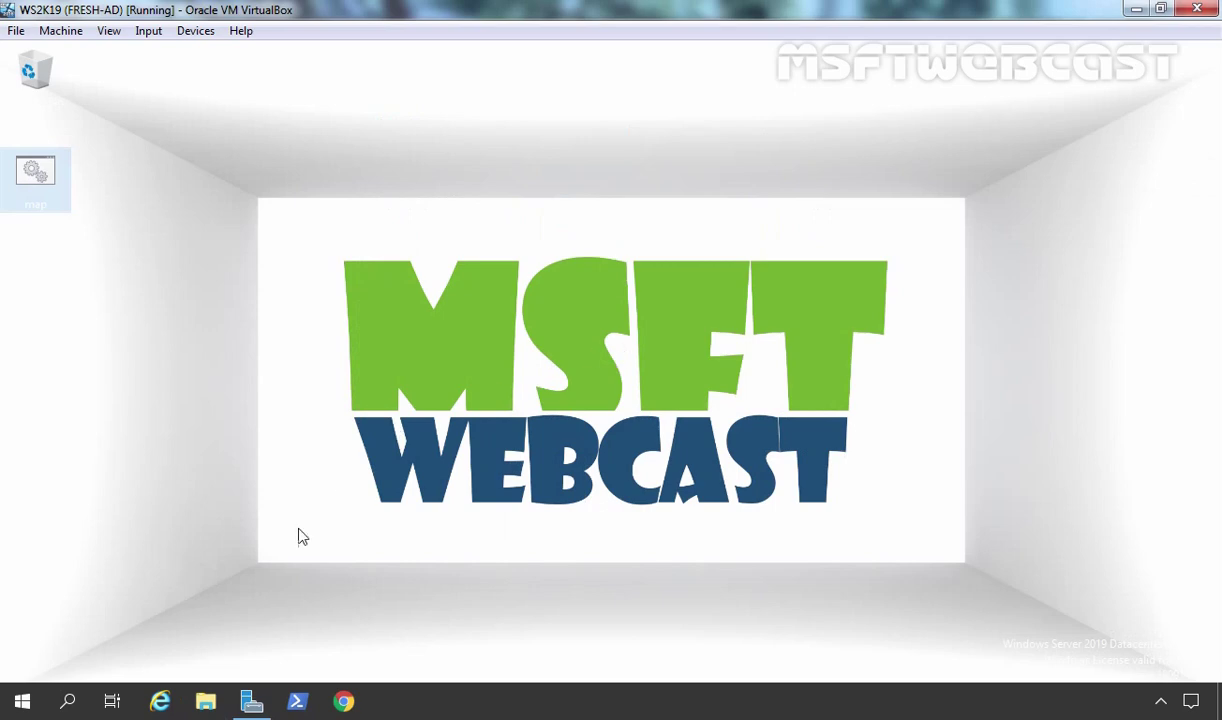
- Launch Group Policy Management from Server Manager's Tools menu
{"action": "left_click", "coordinate": [251, 701]}
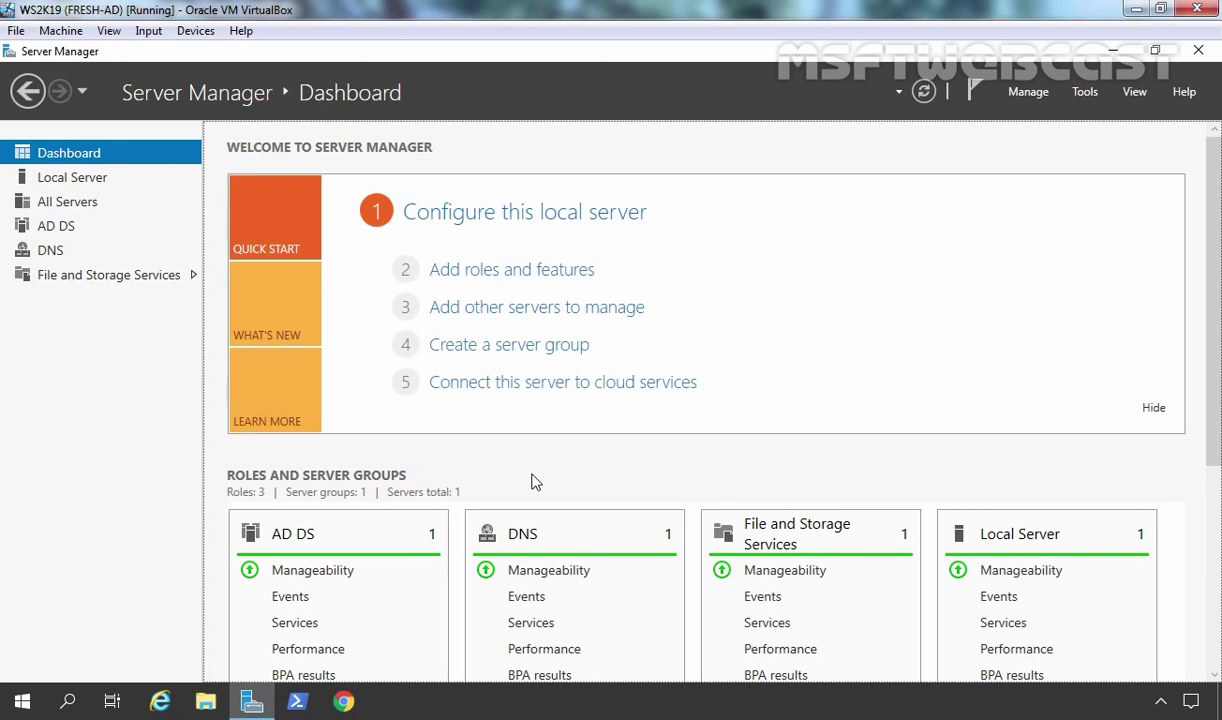
{"action": "left_click", "coordinate": [1086, 96]}
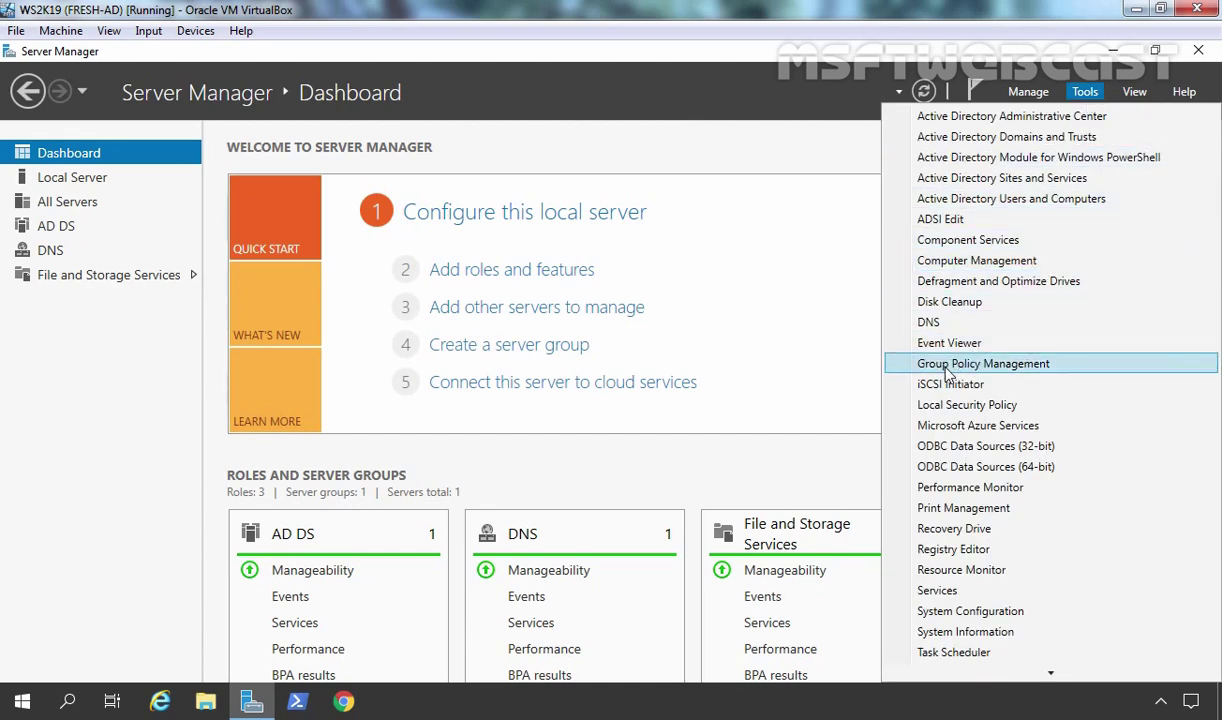
{"action": "left_click", "coordinate": [983, 364]}
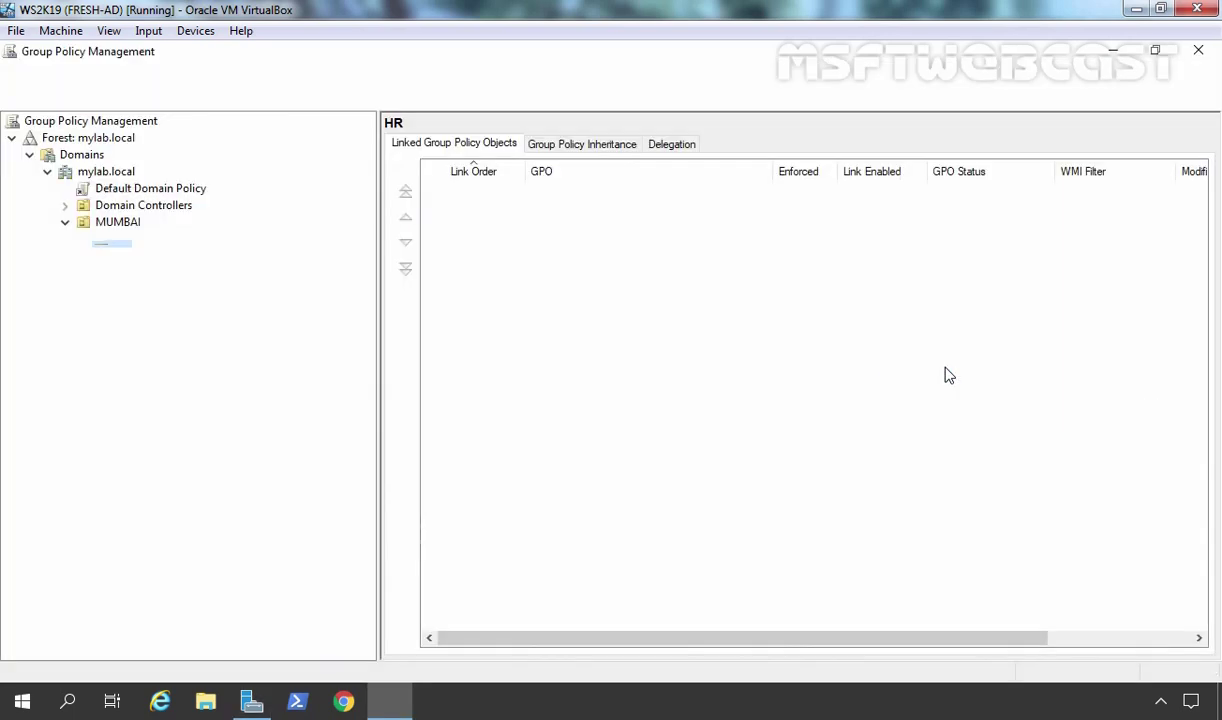
- Add a new GPO named 'Map Network Drive Logon Script GPO' under Group Policy Objects
{"action": "double_click", "coordinate": [112, 288]}
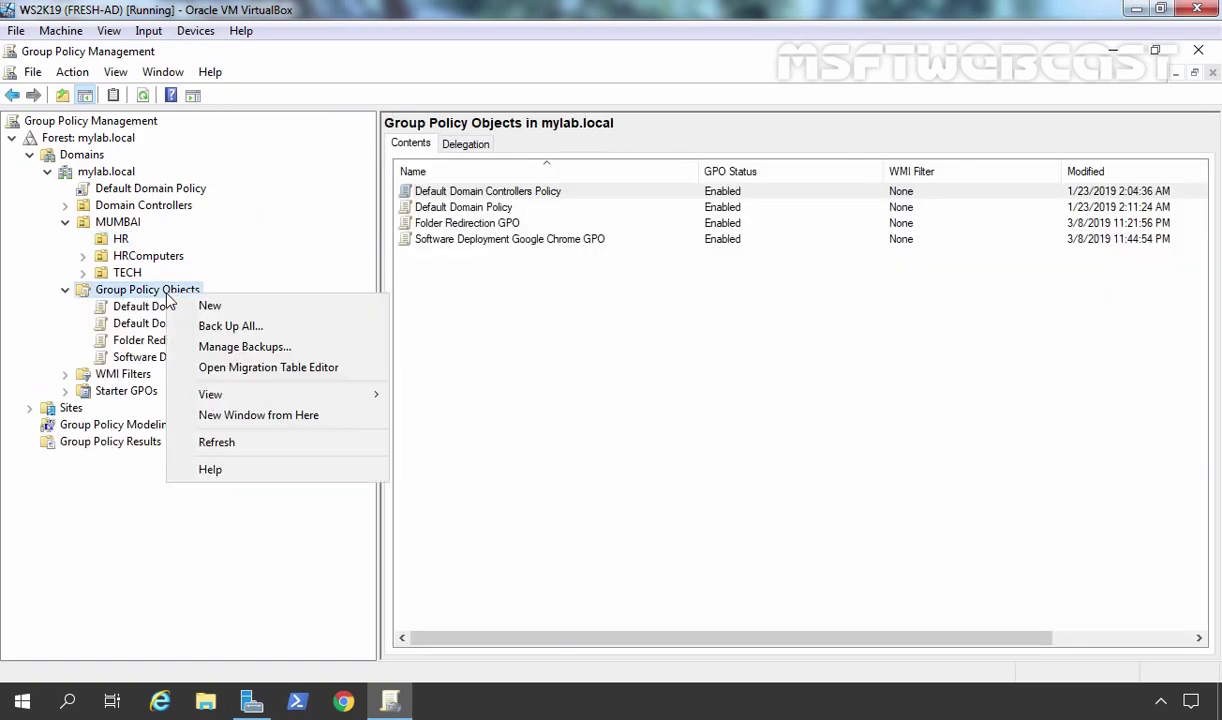
{"action": "left_click", "coordinate": [207, 306]}
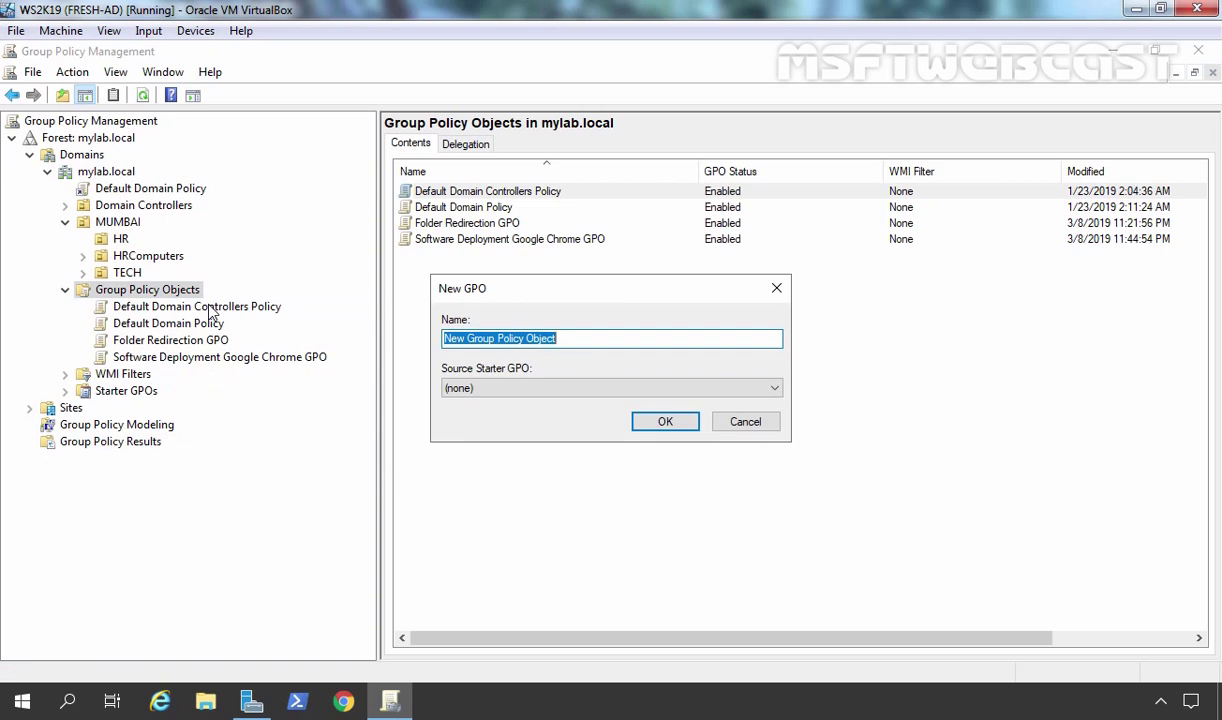
{"action": "type", "text": "Map Network"}
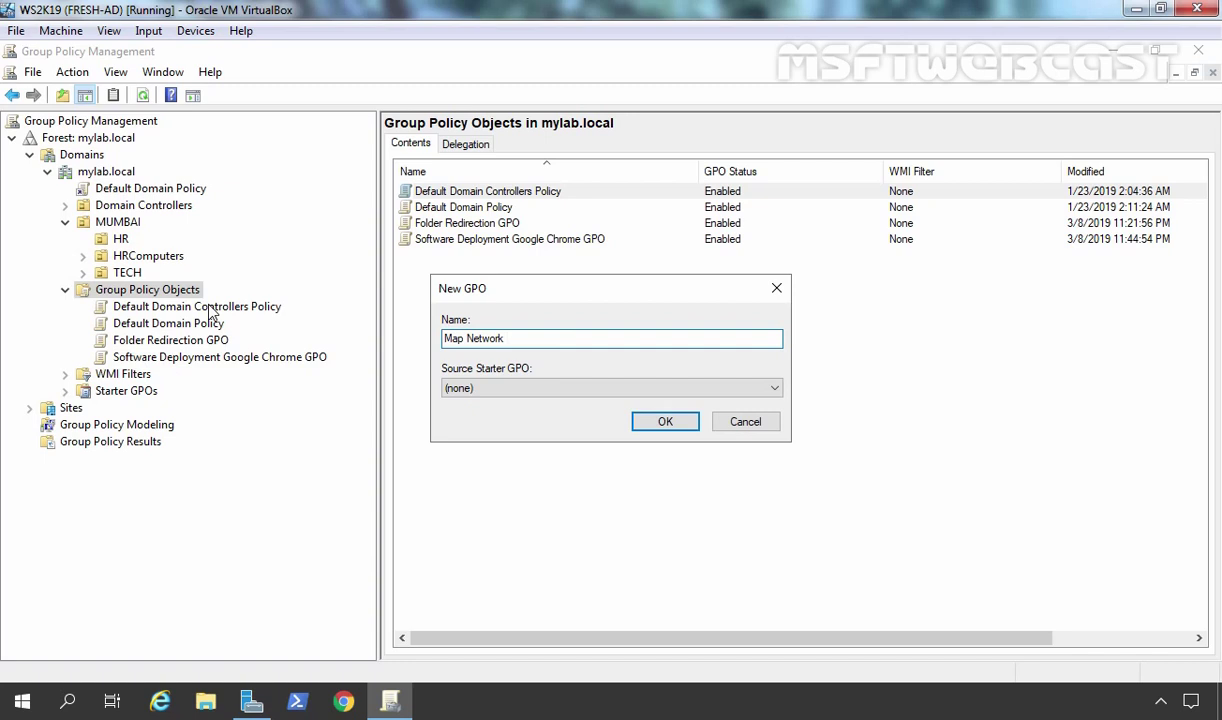
{"action": "type", "text": " Drive Logon Script GPO"}
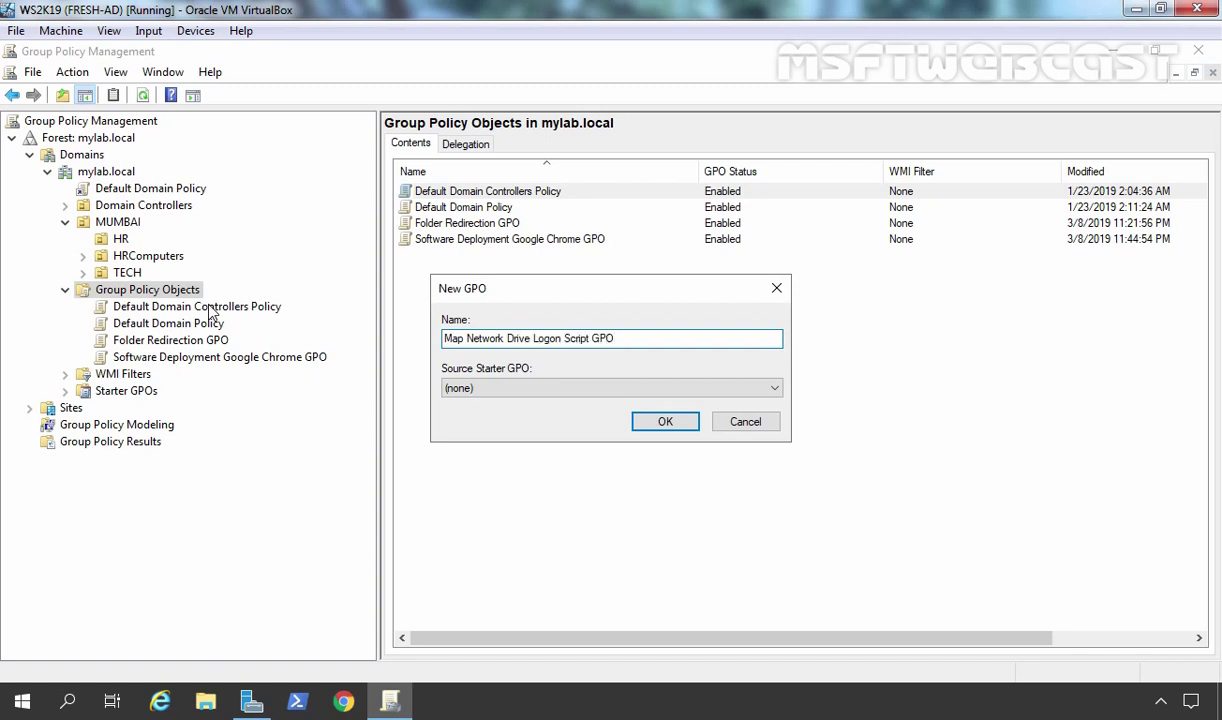
{"action": "key", "text": "Return"}
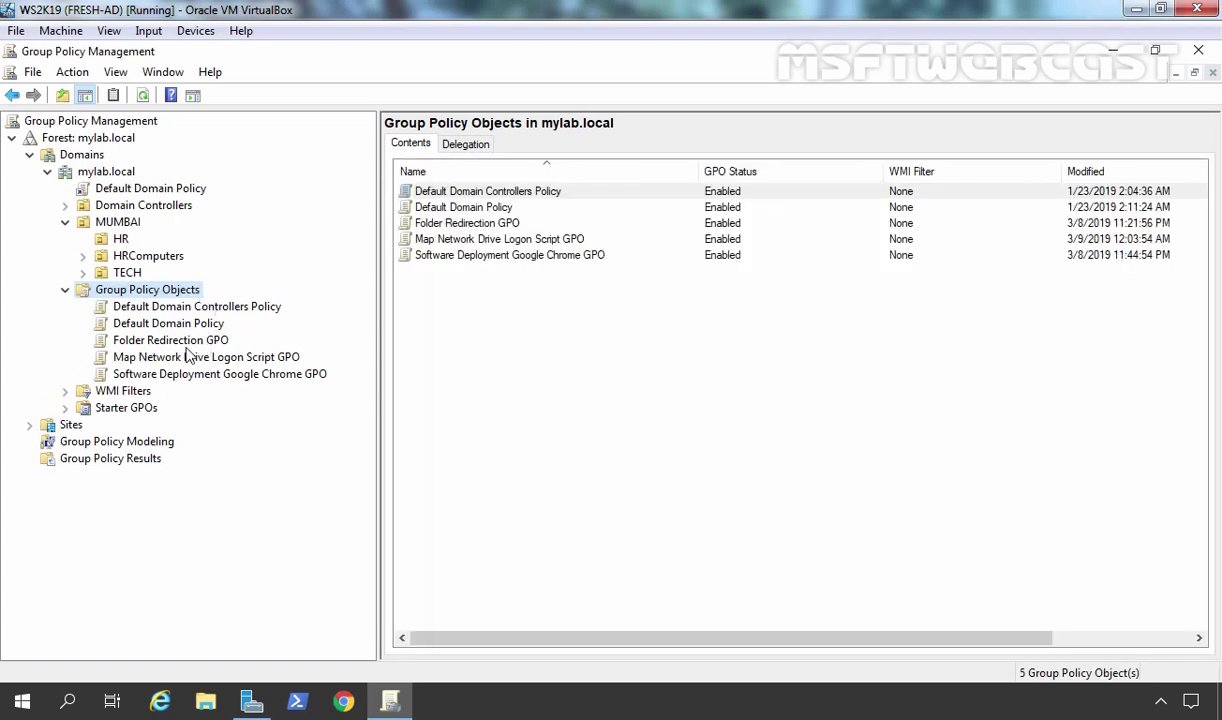
- Open Map Network Drive Logon Script GPO in Group Policy Management Editor
{"action": "left_click", "coordinate": [180, 358]}
{"action": "right_click", "coordinate": [180, 365]}
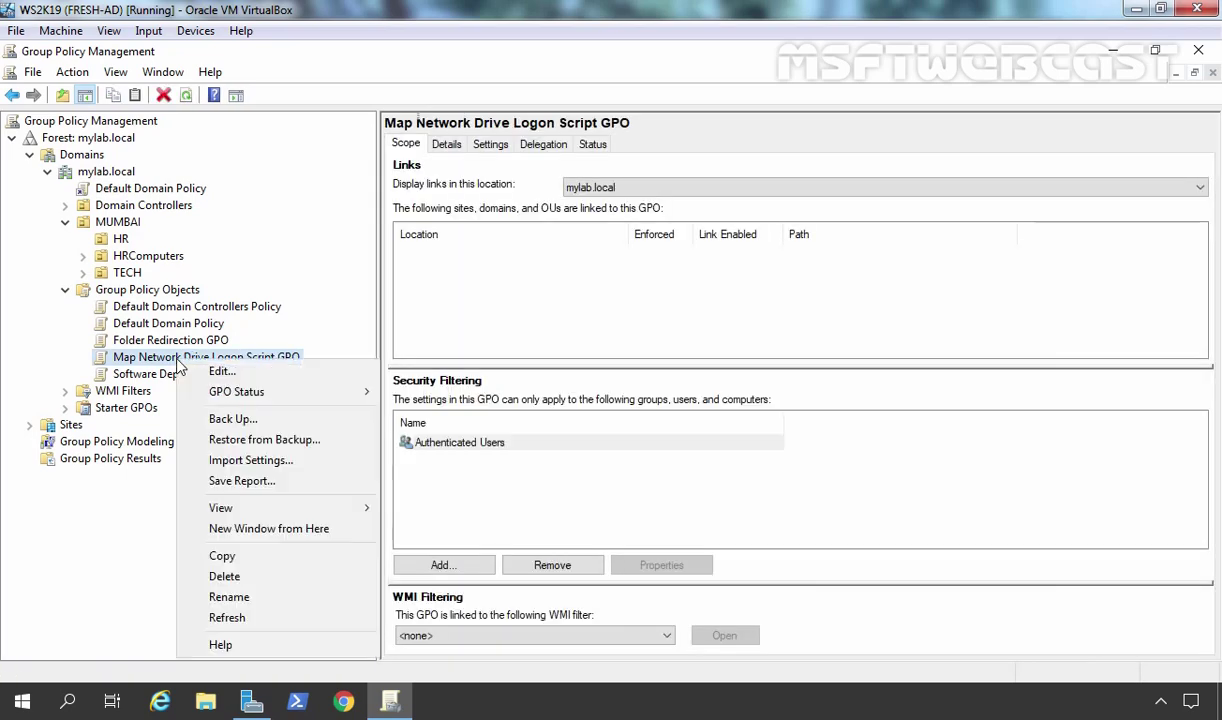
{"action": "left_click", "coordinate": [236, 374]}
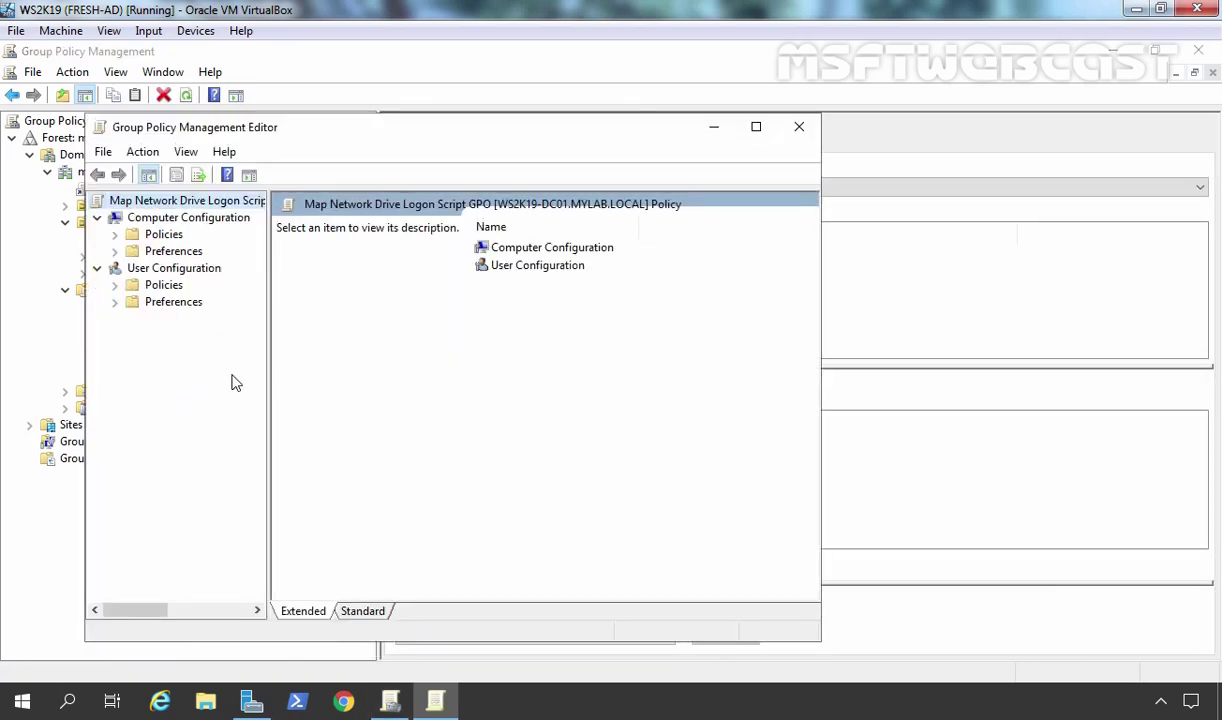
- Open Logon properties under User Configuration > Policies > Windows Settings > Scripts
{"action": "left_click", "coordinate": [165, 269]}
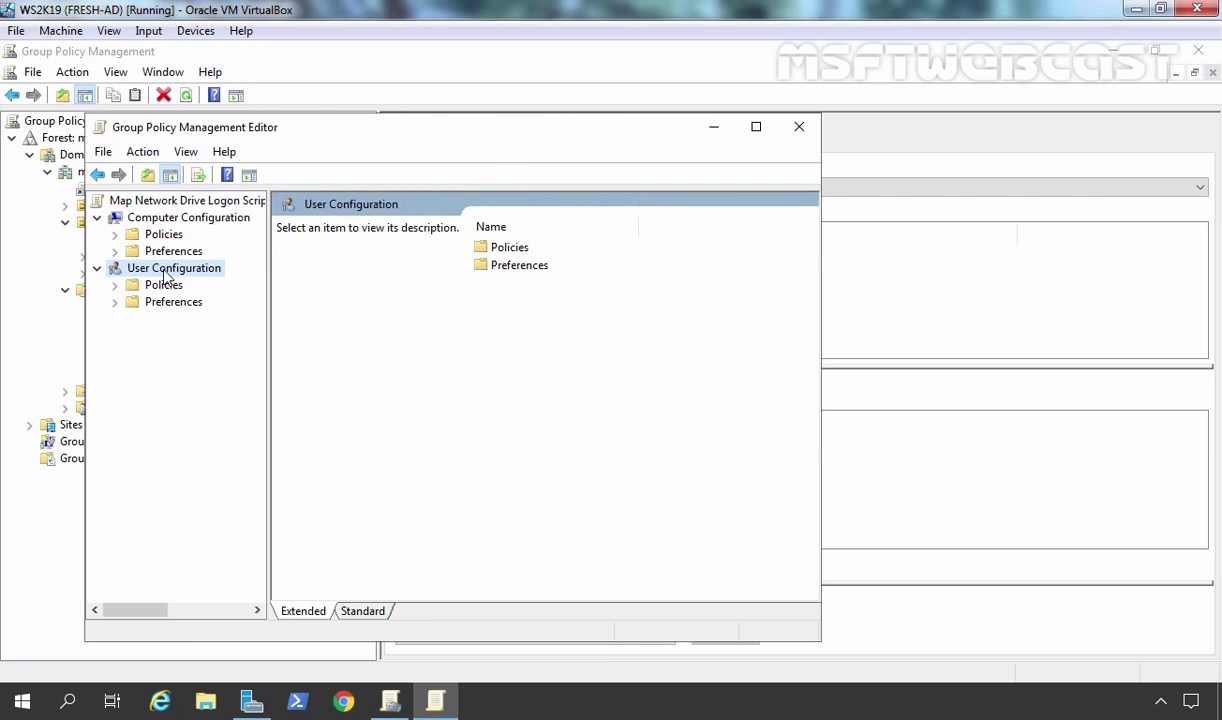
{"action": "double_click", "coordinate": [160, 286]}
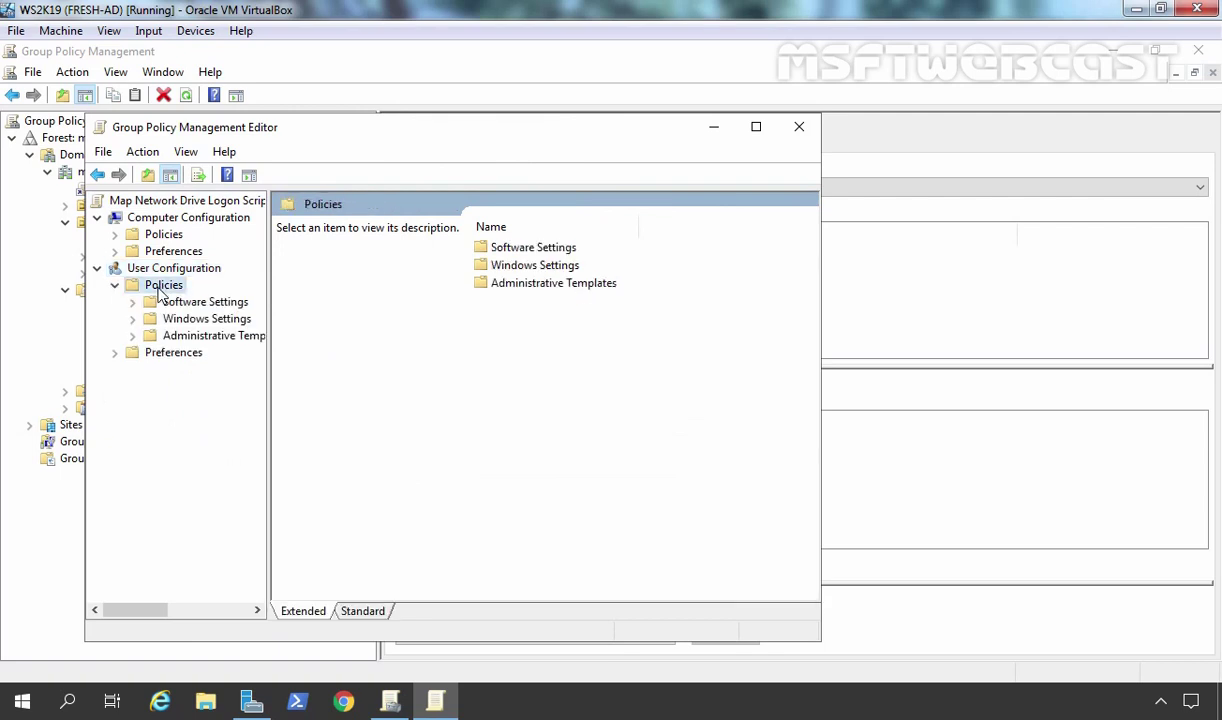
{"action": "double_click", "coordinate": [186, 319]}
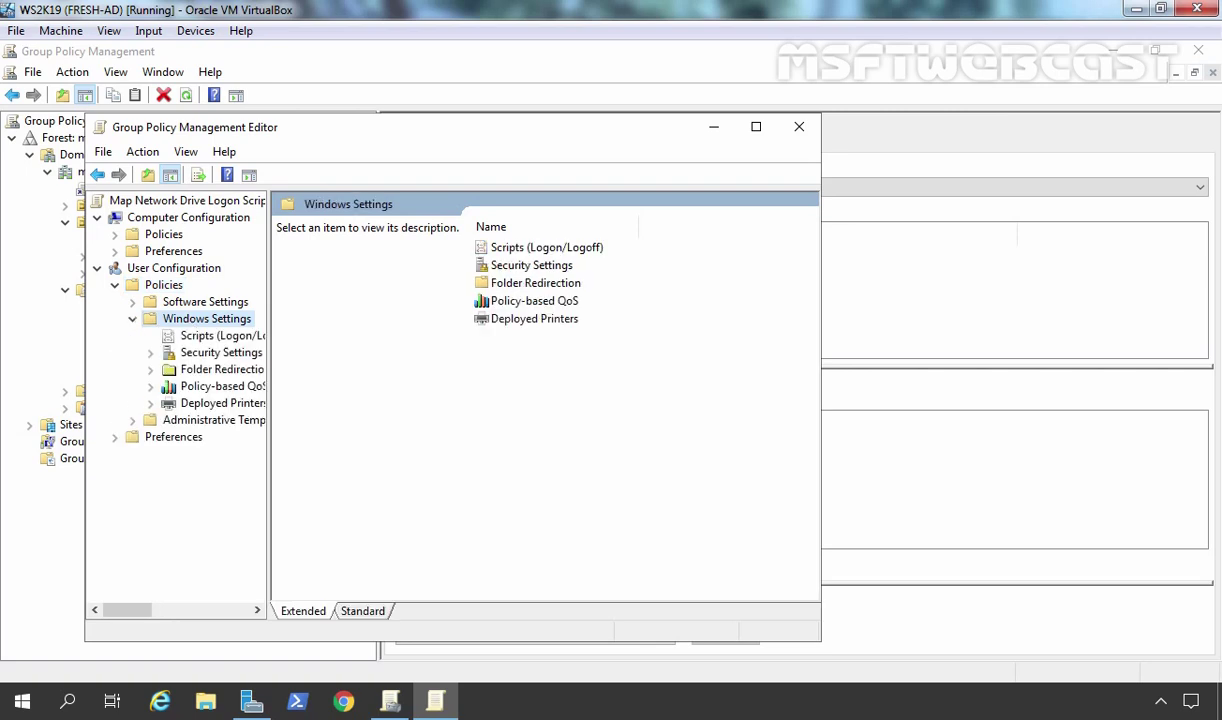
{"action": "left_click", "coordinate": [196, 339]}
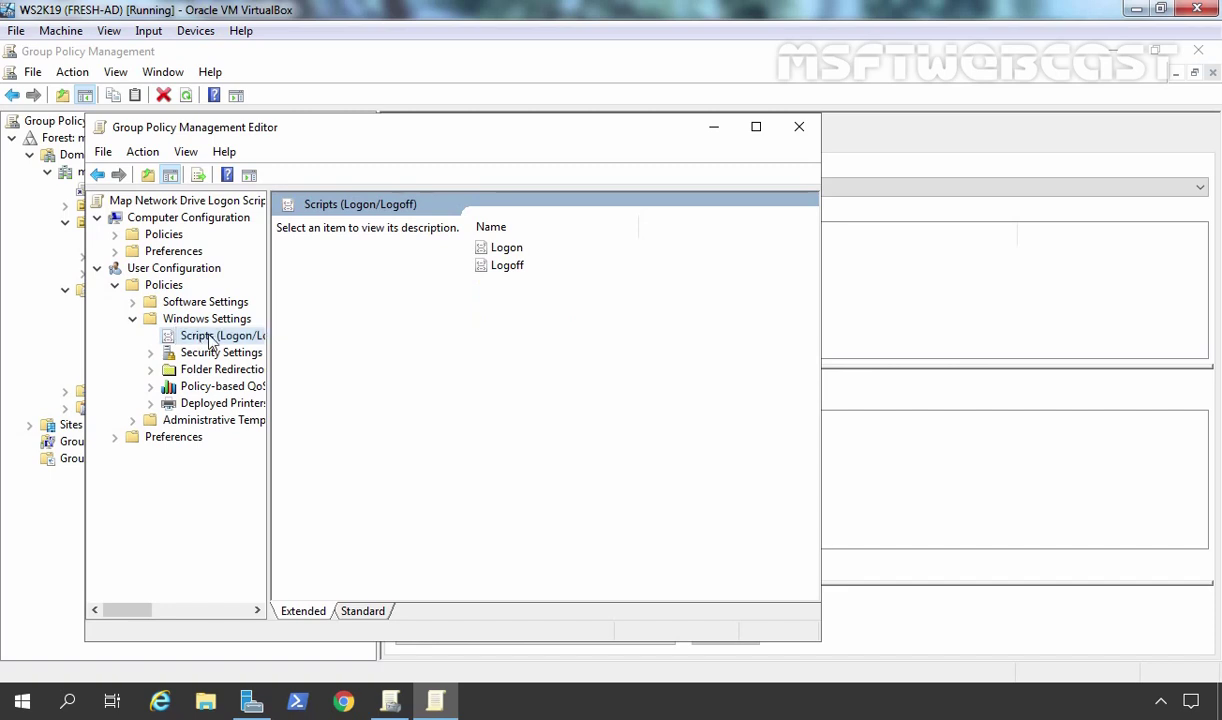
{"action": "double_click", "coordinate": [507, 249]}
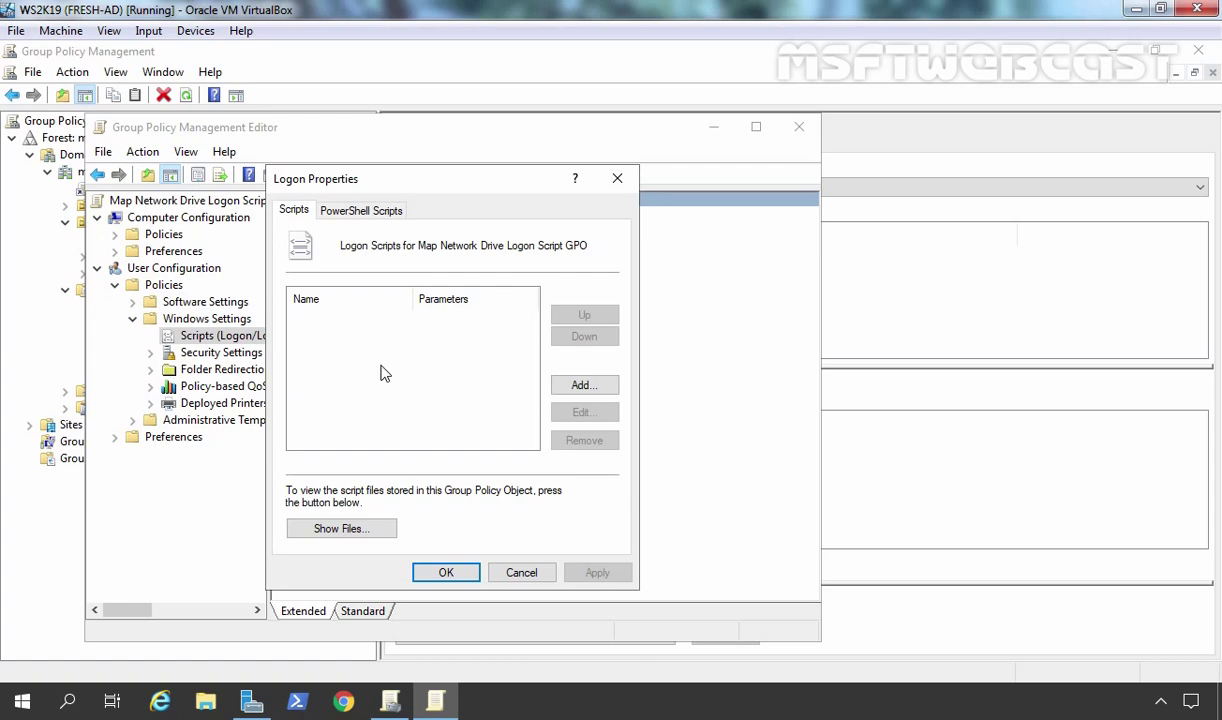
- Open the GPO's Logon scripts folder and copy map.bat from the Desktop
{"action": "left_click", "coordinate": [351, 530]}
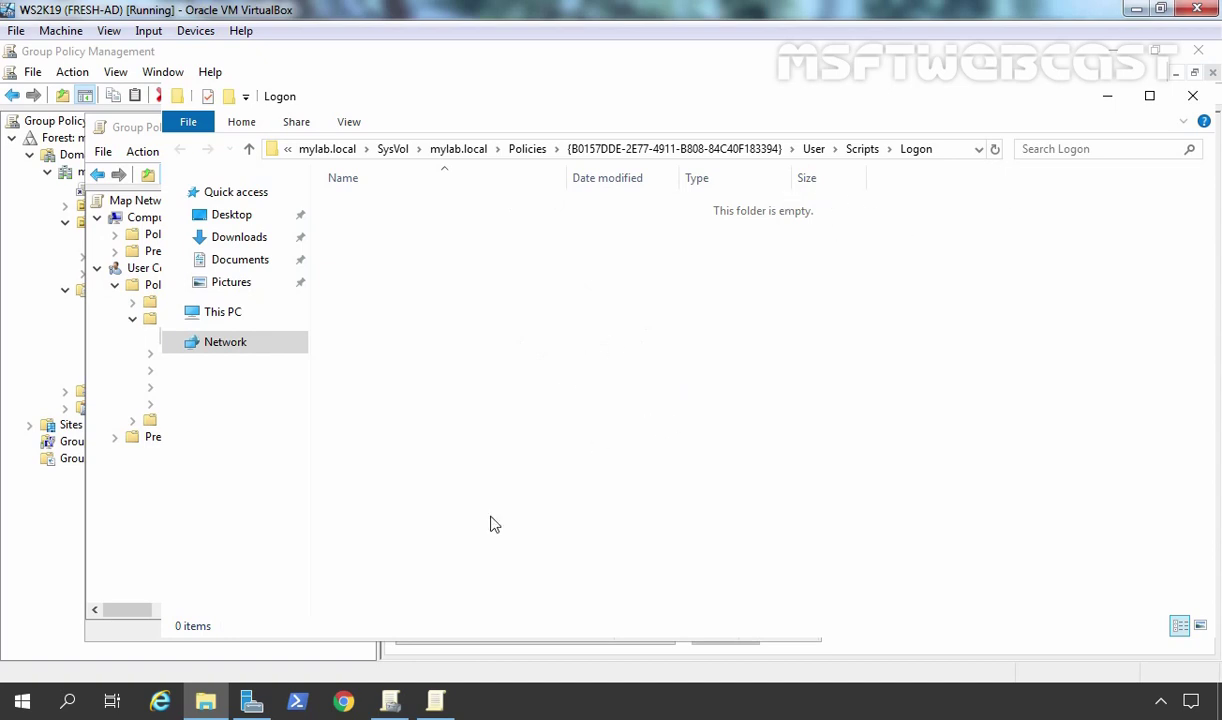
{"action": "right_click", "coordinate": [205, 702]}
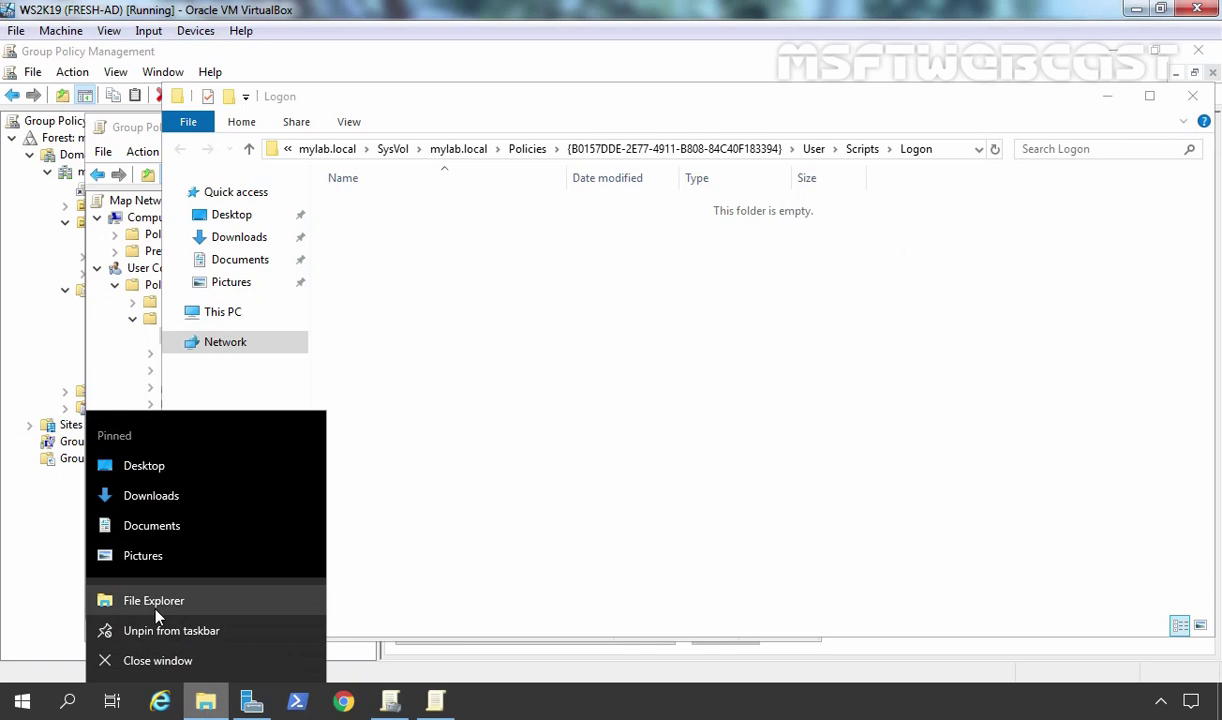
{"action": "left_click", "coordinate": [155, 605]}
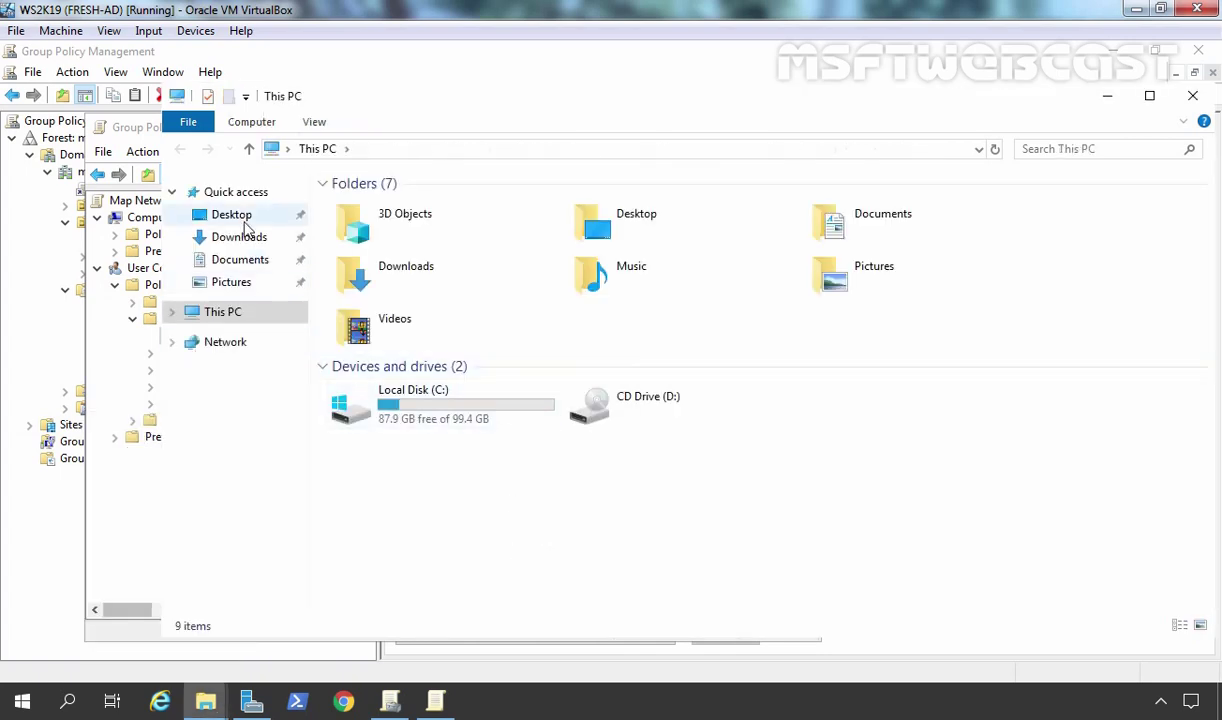
{"action": "left_click", "coordinate": [231, 215]}
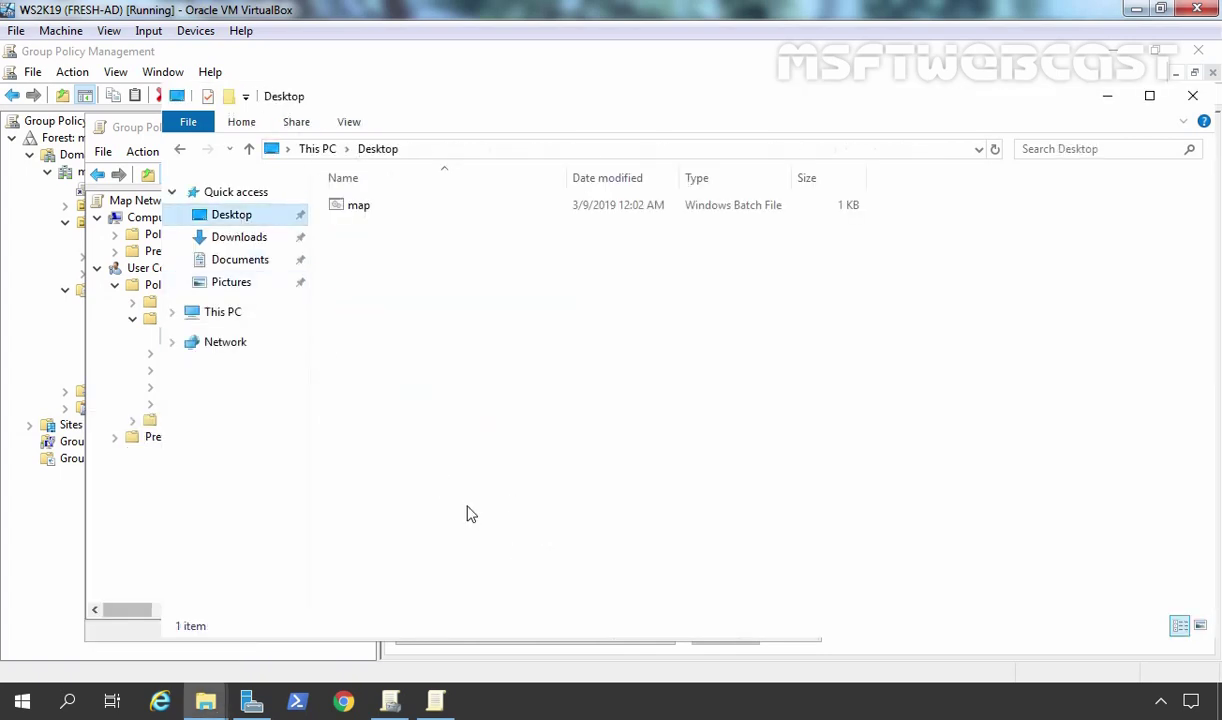
{"action": "left_click", "coordinate": [359, 207]}
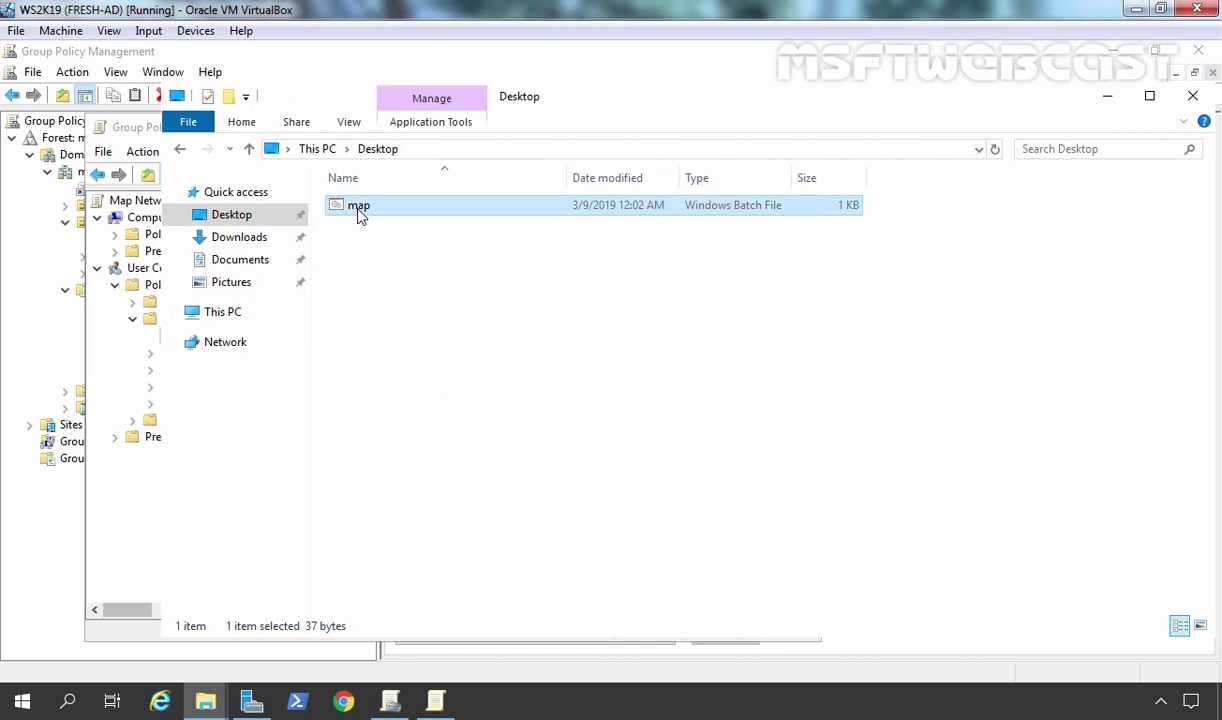
{"action": "right_click", "coordinate": [360, 214]}
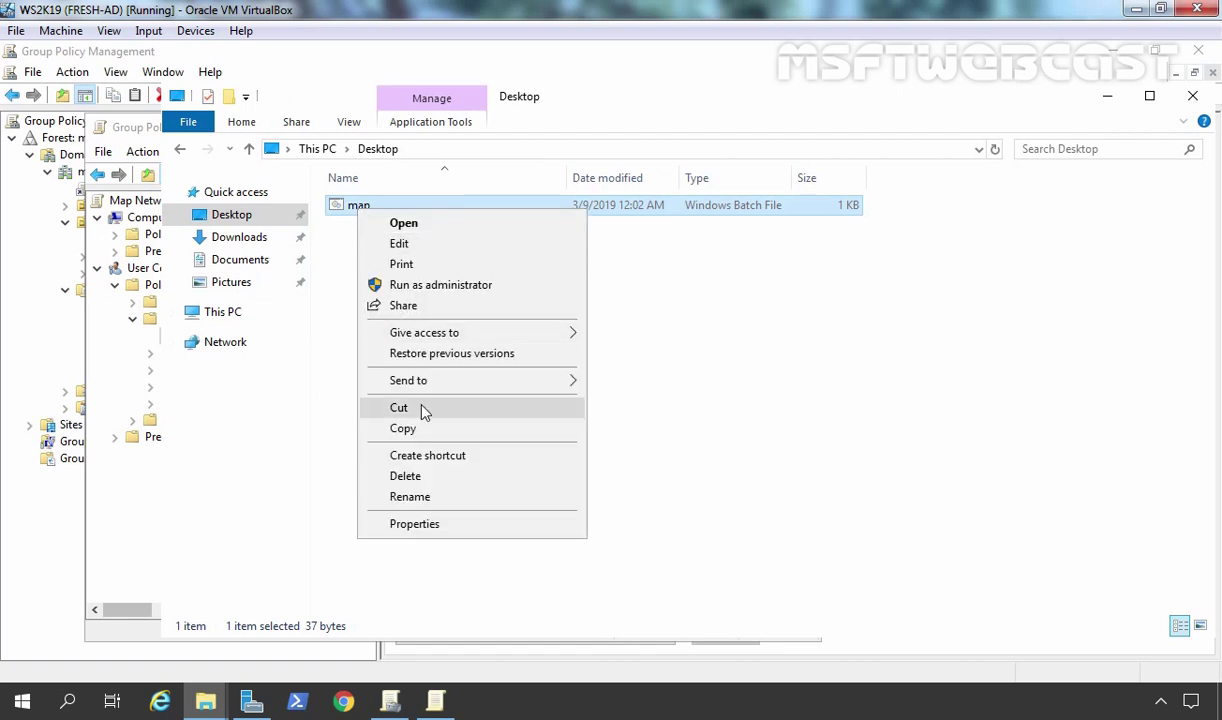
{"action": "left_click", "coordinate": [403, 429]}
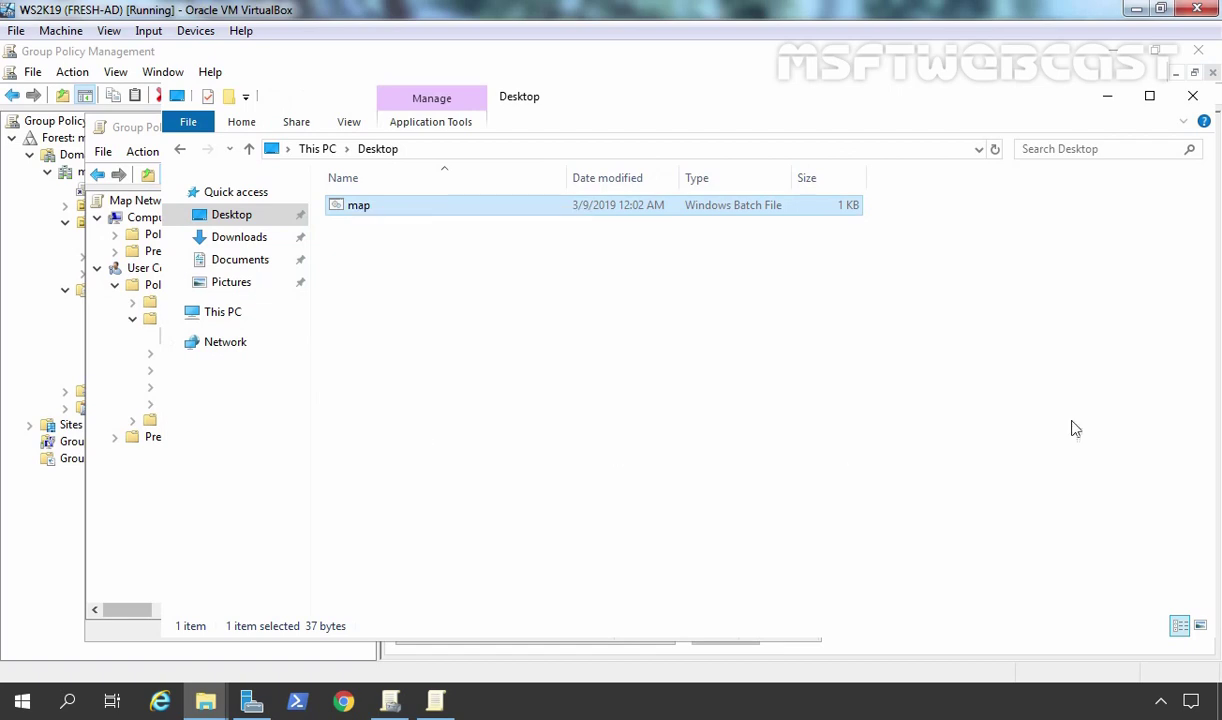
{"action": "left_click", "coordinate": [1192, 97]}
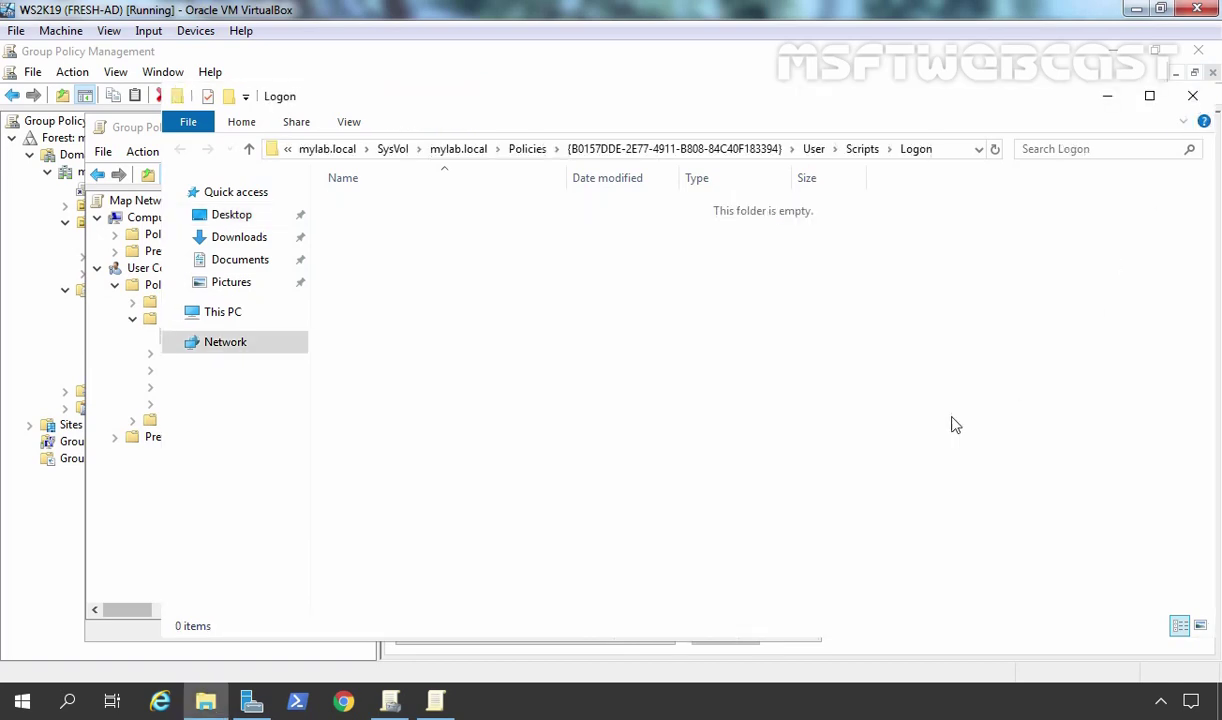
- Paste map.bat into the Logon folder and confirm it is there
{"action": "right_click", "coordinate": [436, 251]}
{"action": "left_click", "coordinate": [468, 383]}
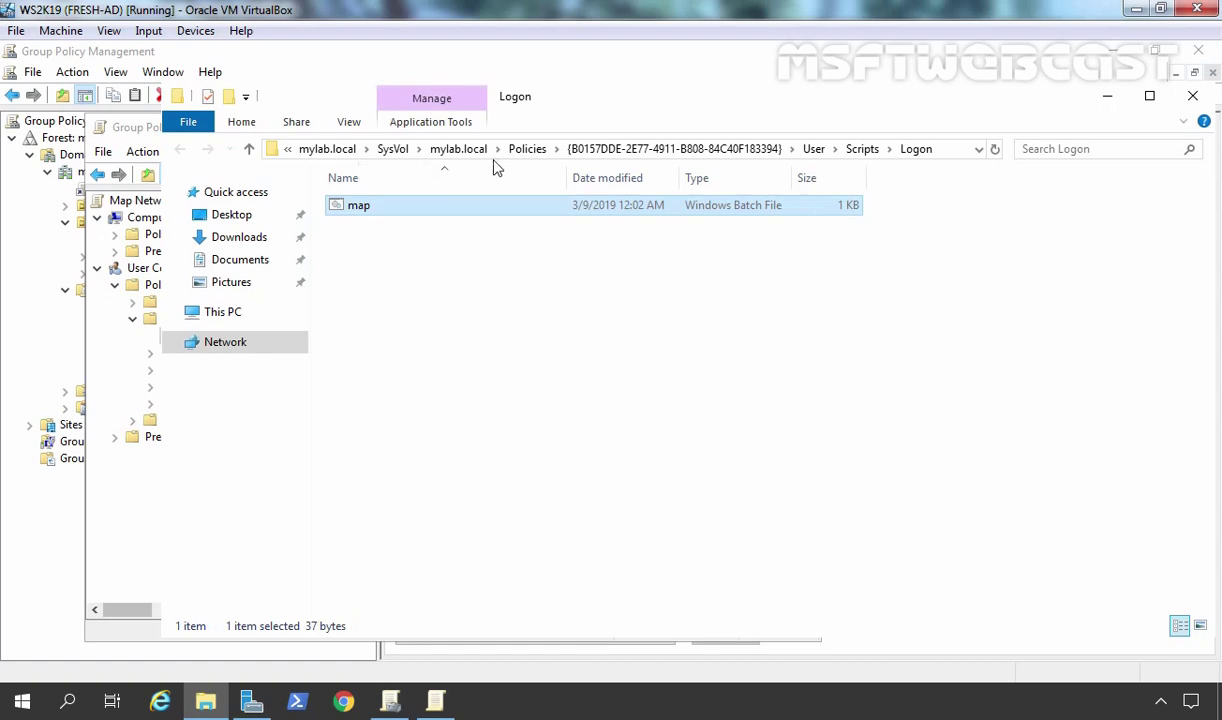
{"action": "left_click", "coordinate": [1192, 97]}
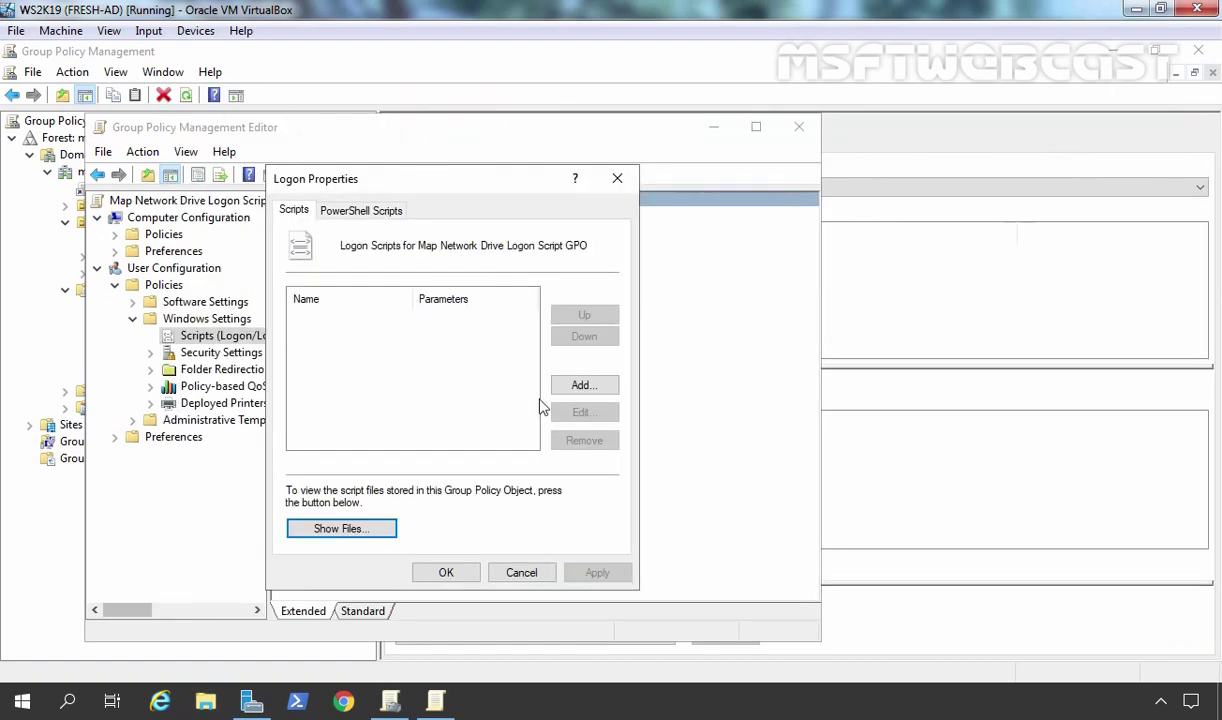
{"action": "left_click", "coordinate": [343, 530]}
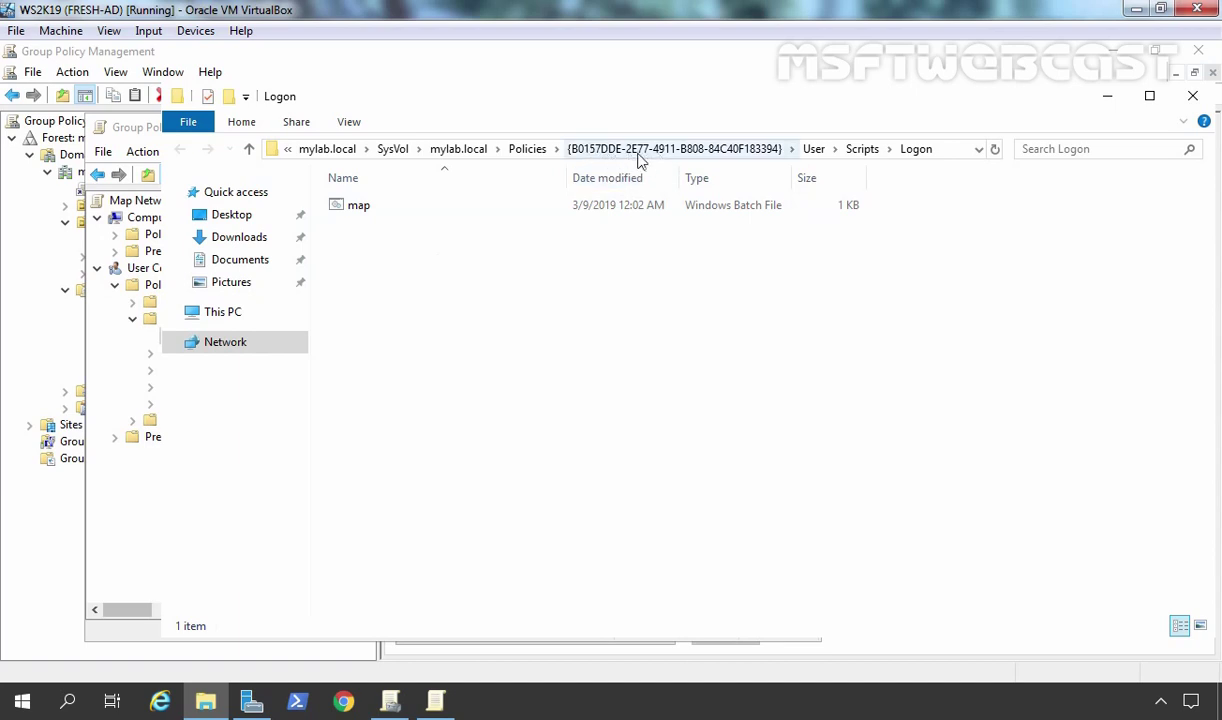
{"action": "left_click", "coordinate": [1192, 95]}
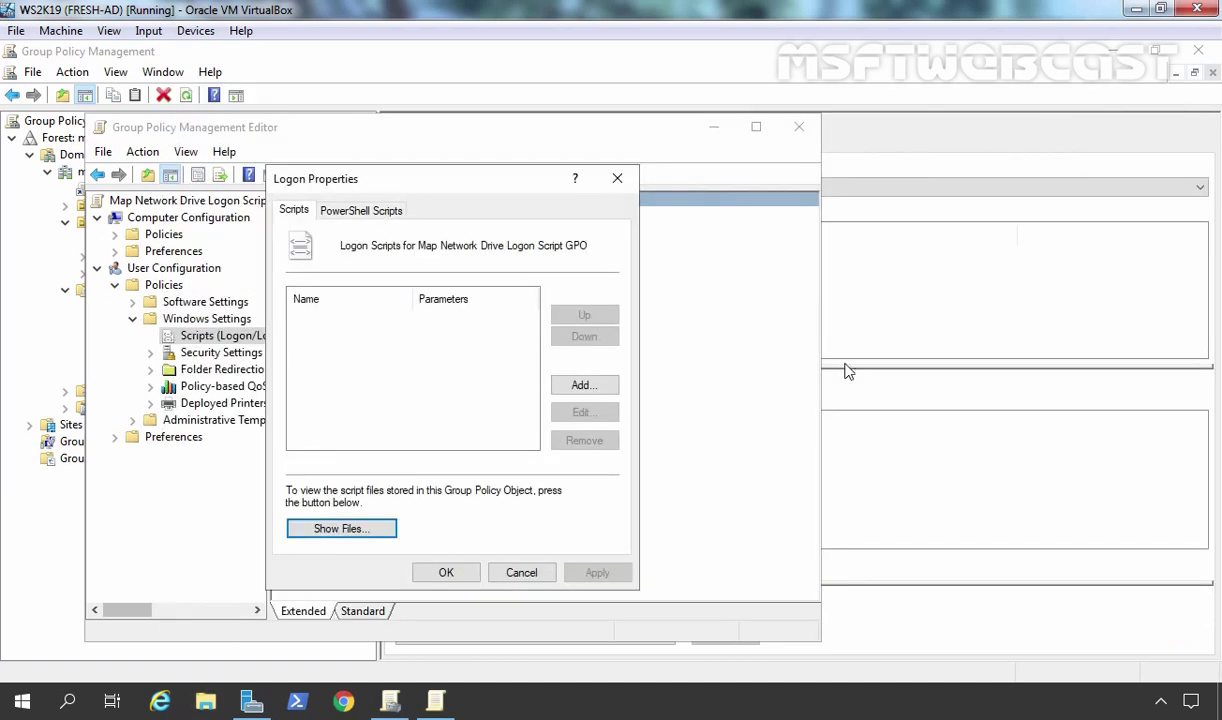
- Add map.bat as the logon script via Browse, then apply and close Logon Properties
{"action": "left_click", "coordinate": [568, 388]}
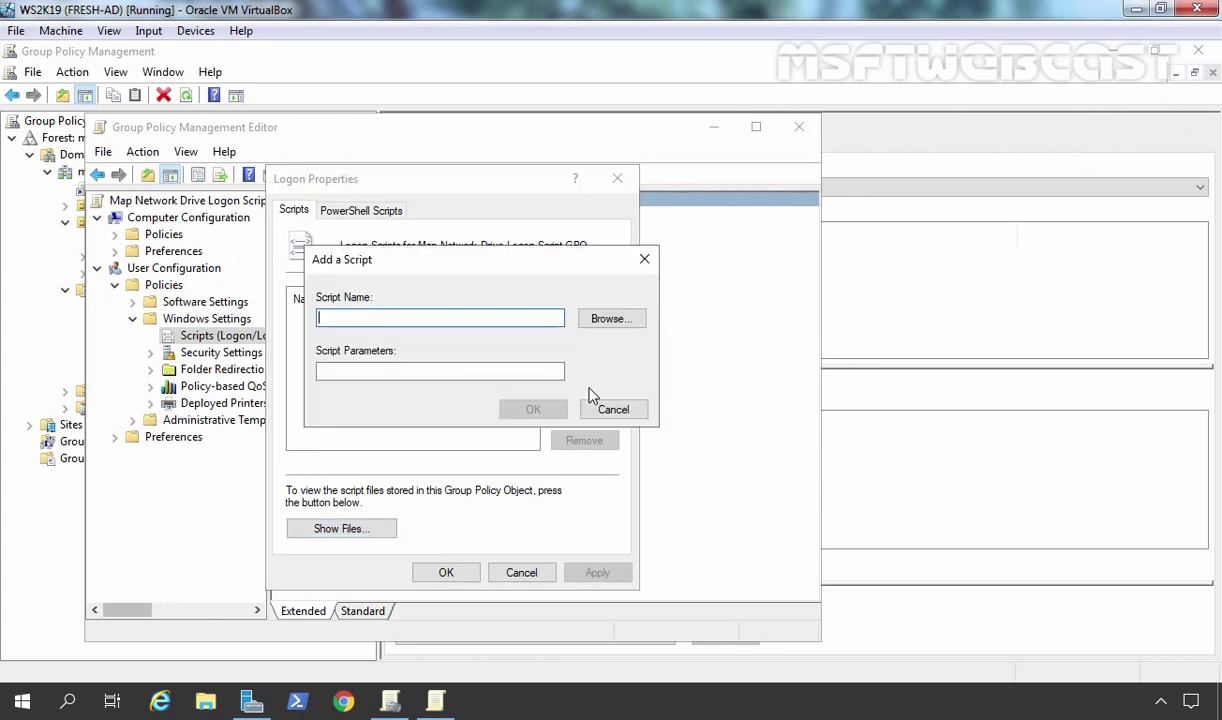
{"action": "left_click", "coordinate": [609, 320]}
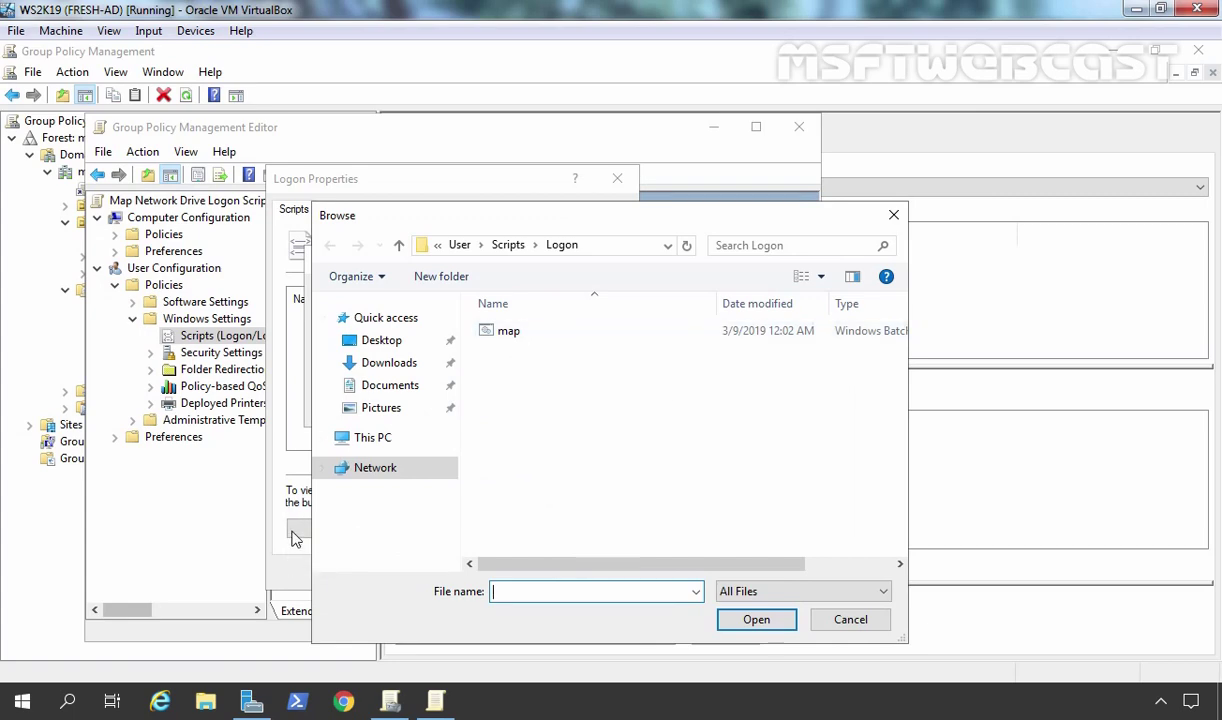
{"action": "left_click", "coordinate": [503, 338]}
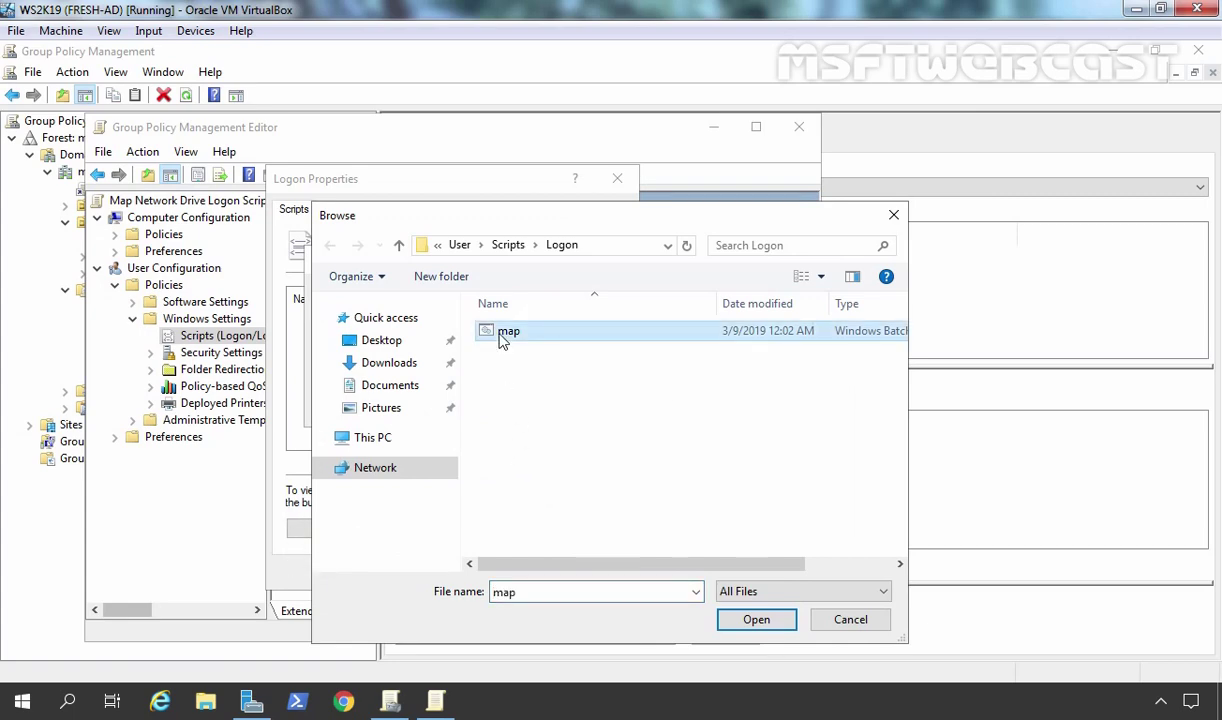
{"action": "left_click", "coordinate": [735, 620]}
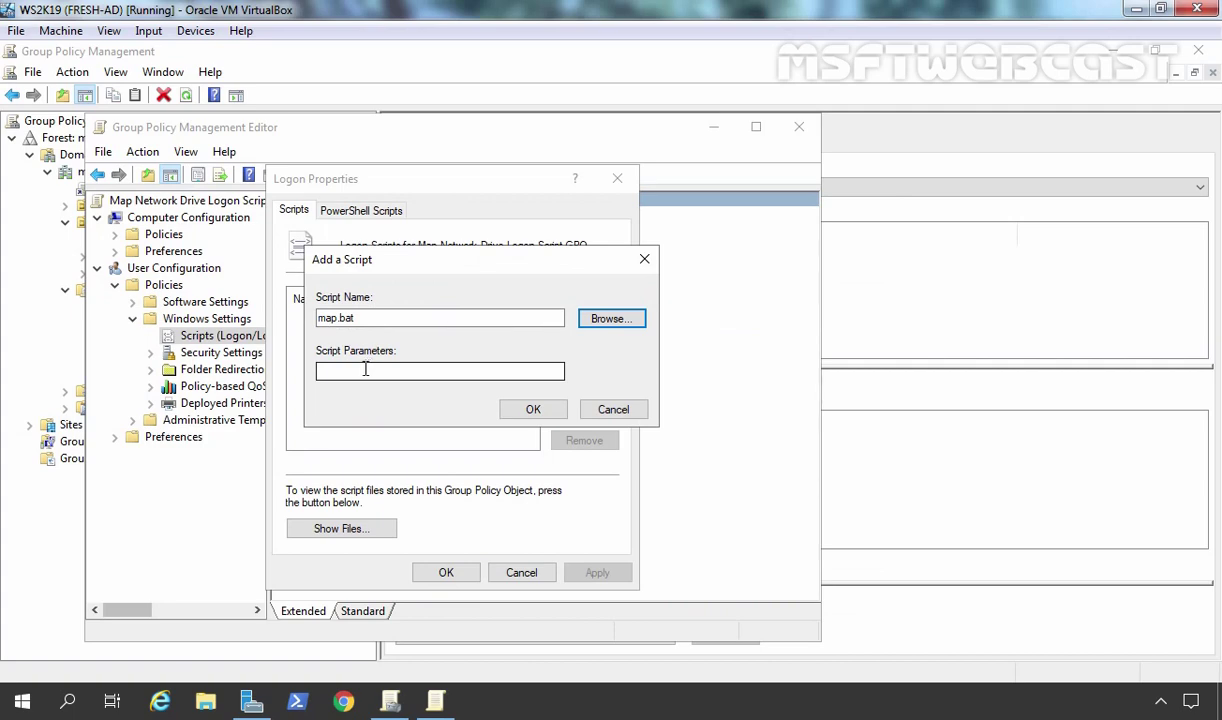
{"action": "left_click", "coordinate": [348, 370]}
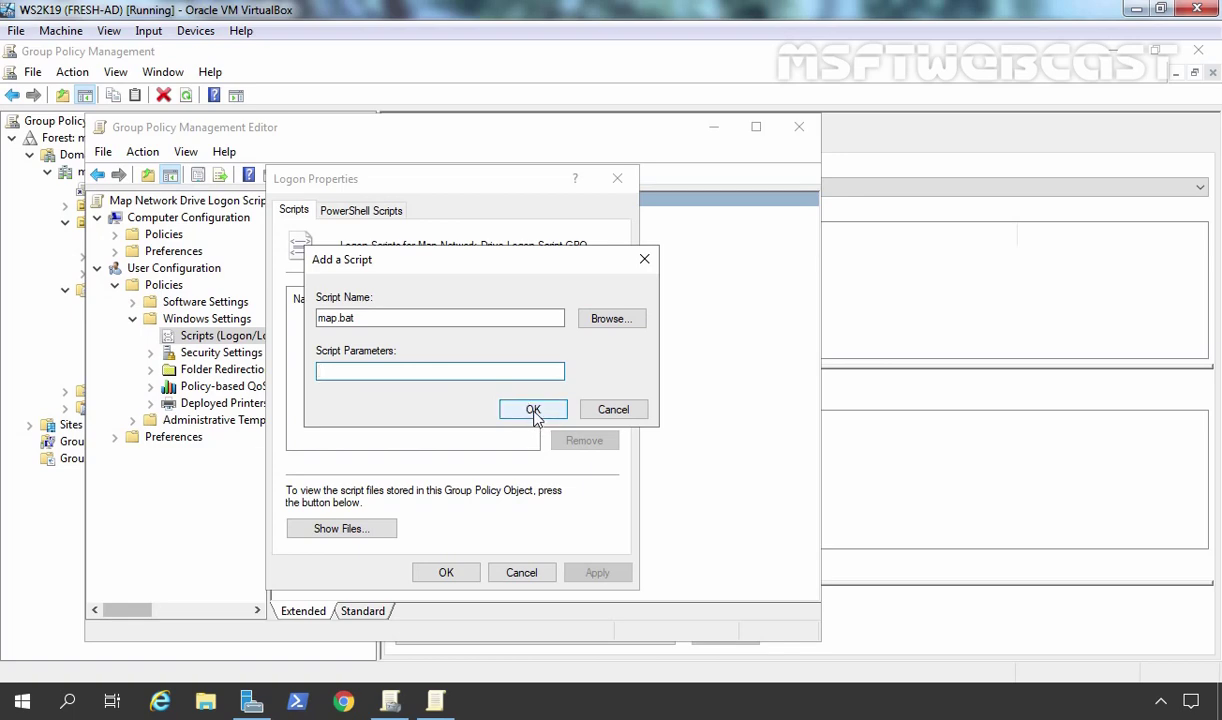
{"action": "left_click", "coordinate": [533, 410]}
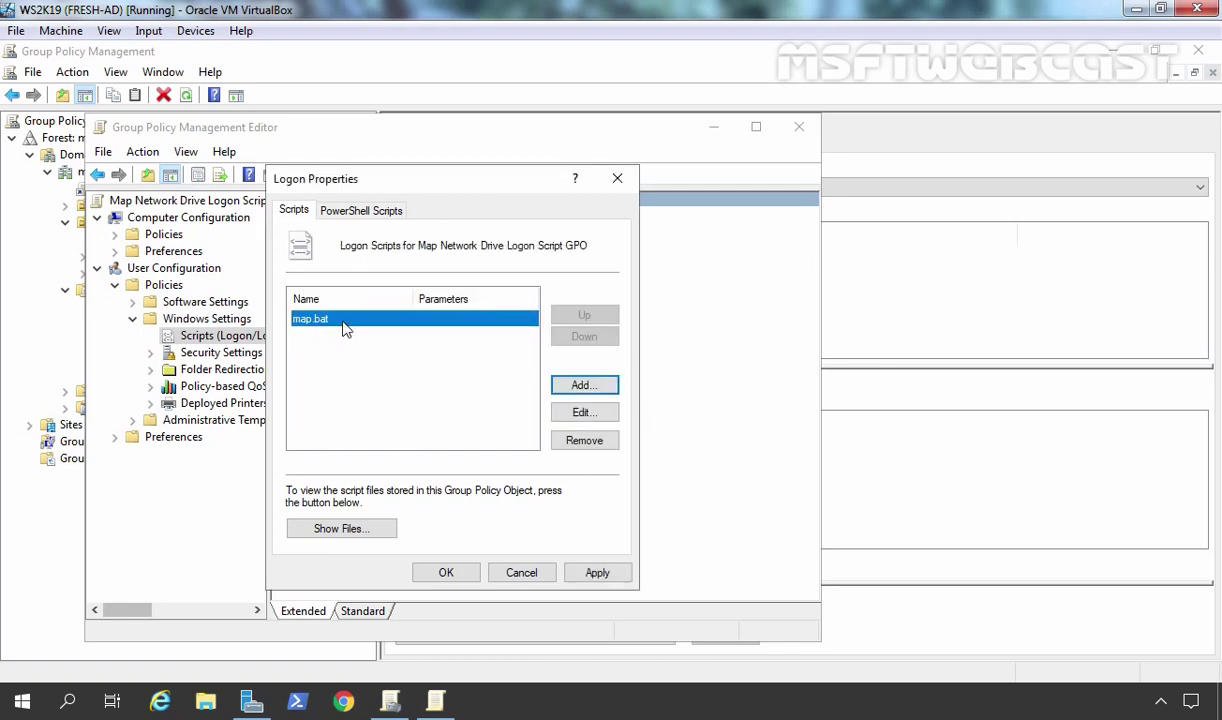
{"action": "left_click", "coordinate": [601, 576]}
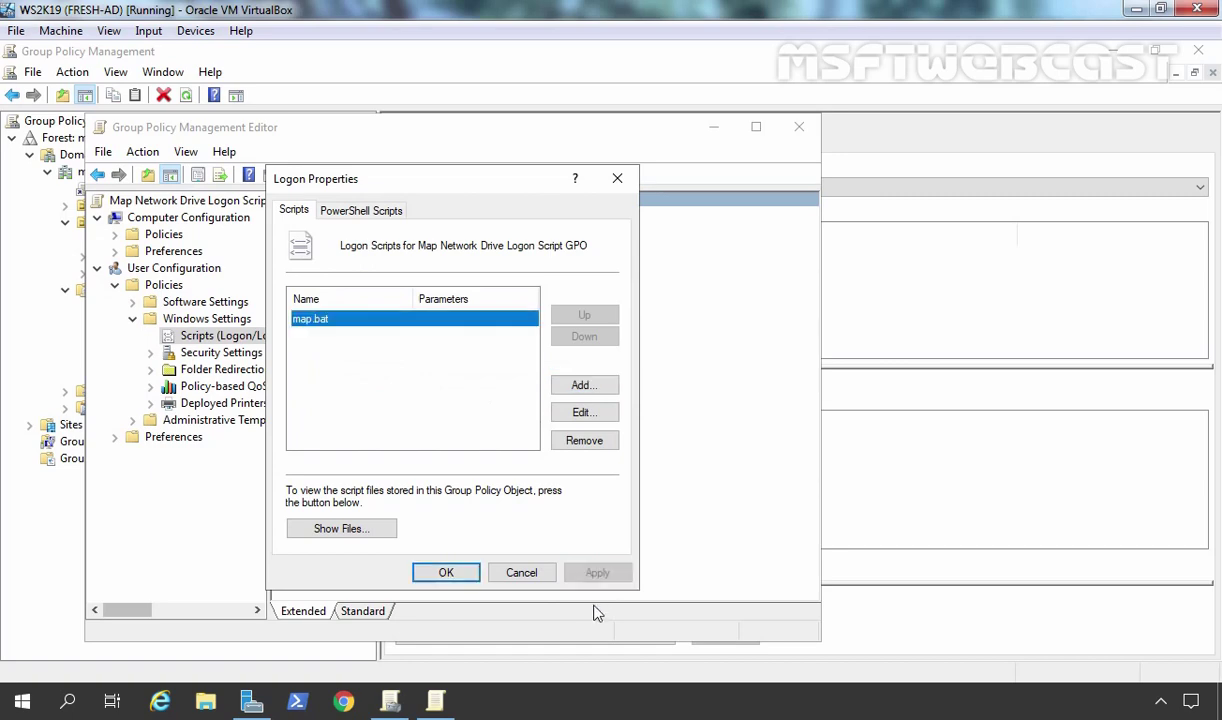
{"action": "left_click", "coordinate": [448, 574]}
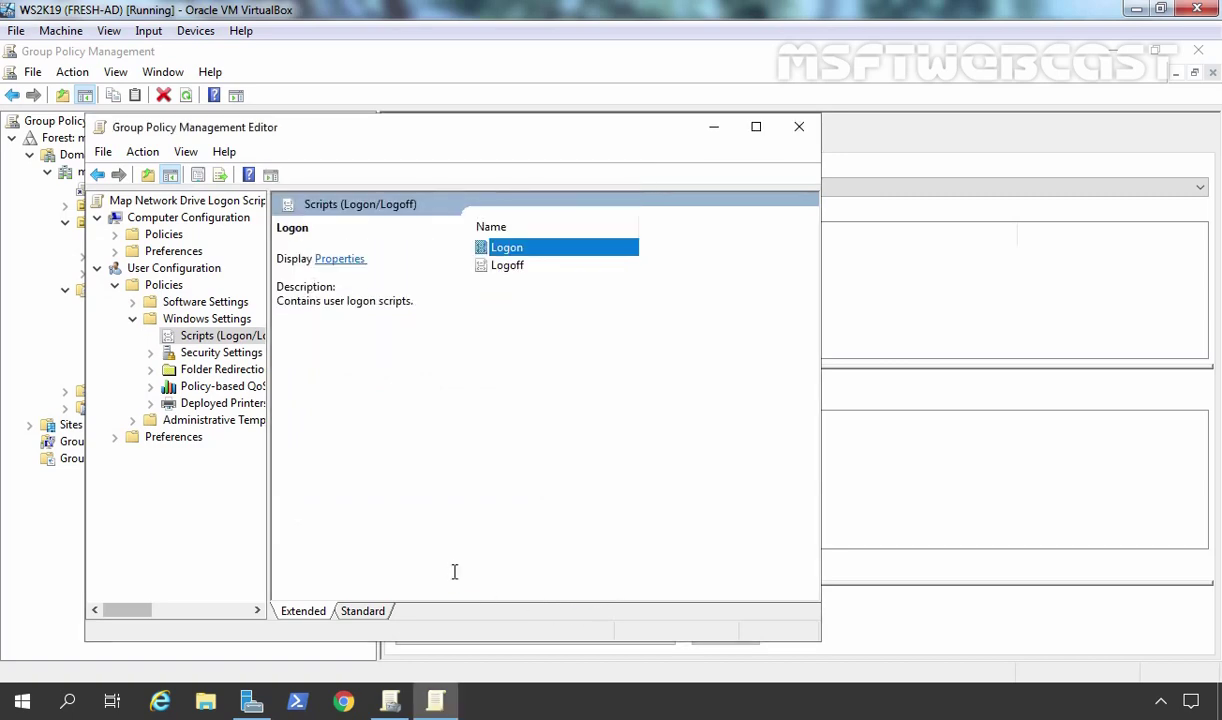
- Close the policy editor and open Active Directory Users and Computers to the HR OU under MUMBAI
{"action": "left_click", "coordinate": [797, 137]}
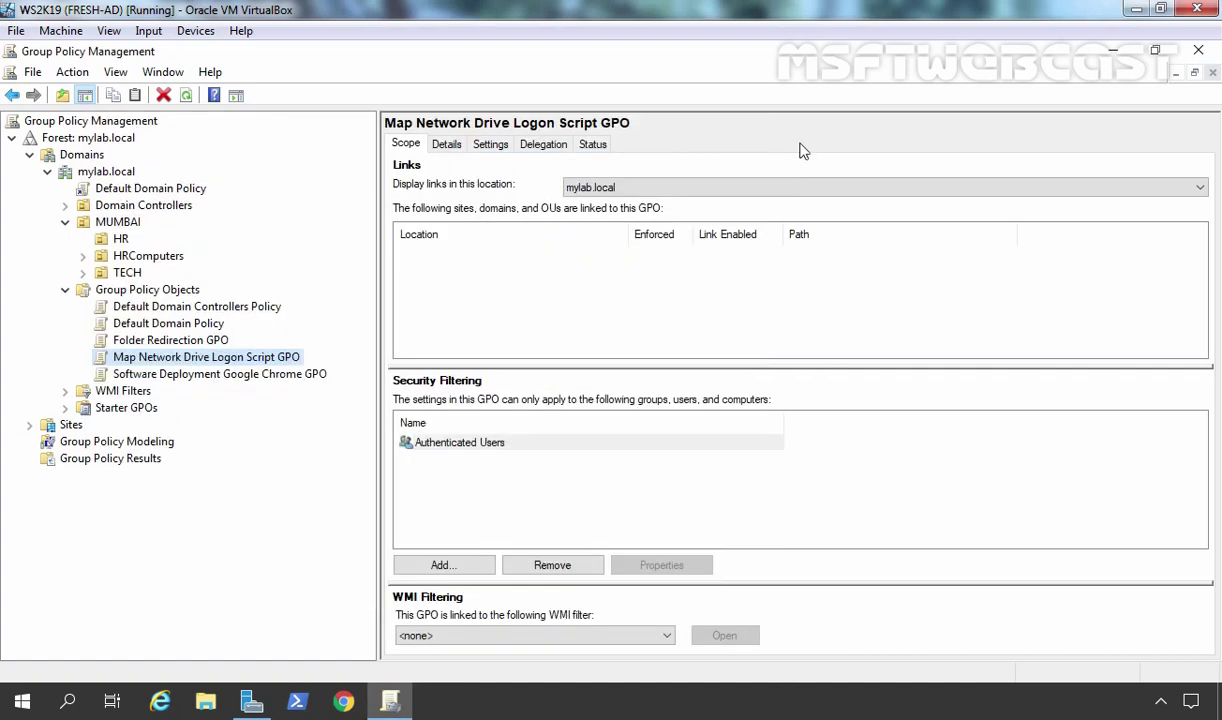
{"action": "left_click", "coordinate": [251, 700]}
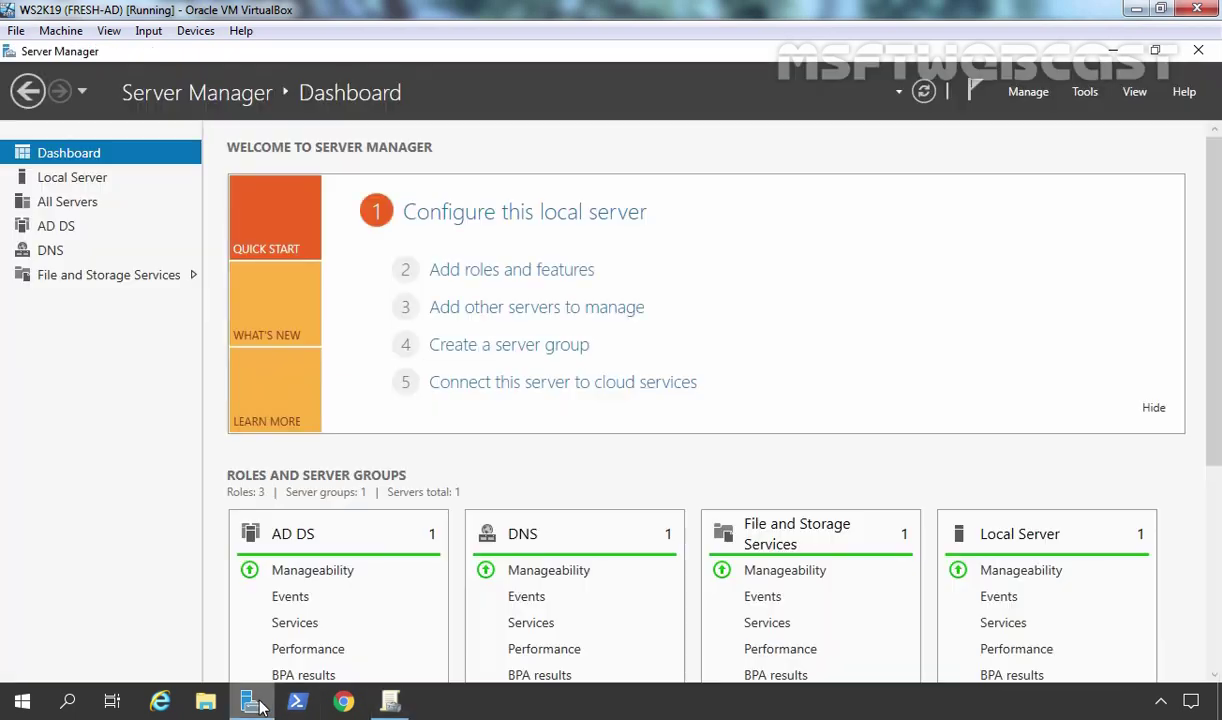
{"action": "left_click", "coordinate": [1084, 92]}
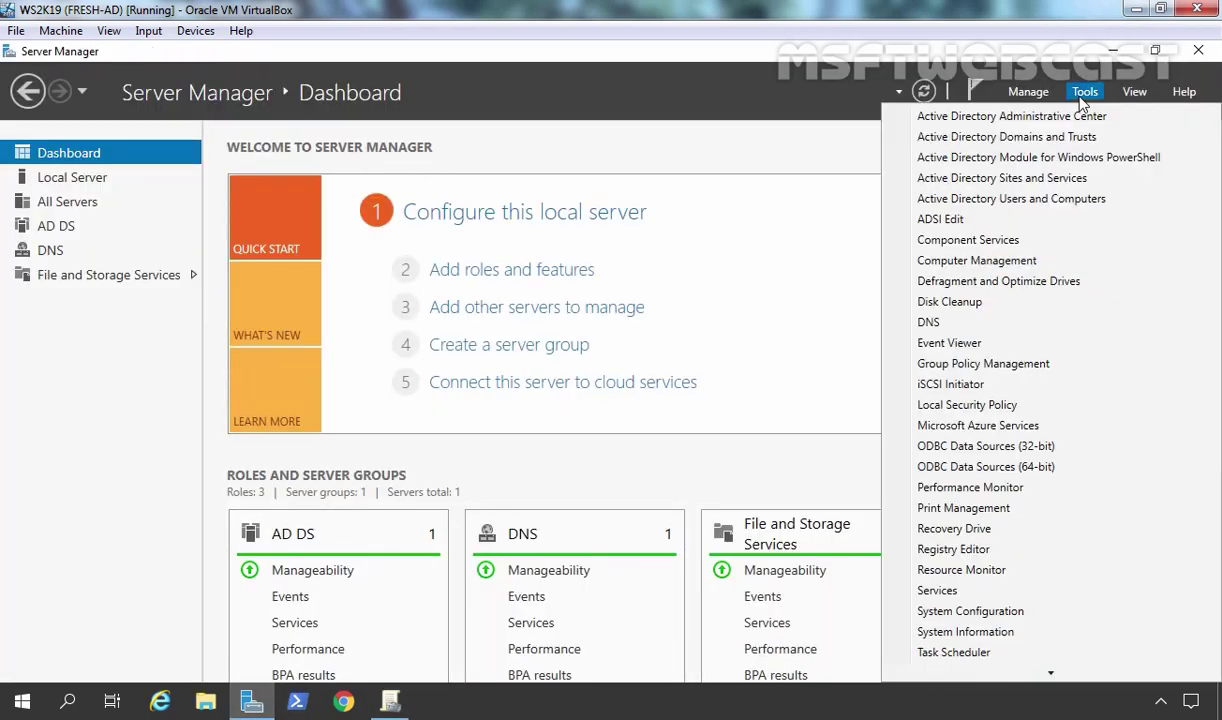
{"action": "left_click", "coordinate": [1005, 200]}
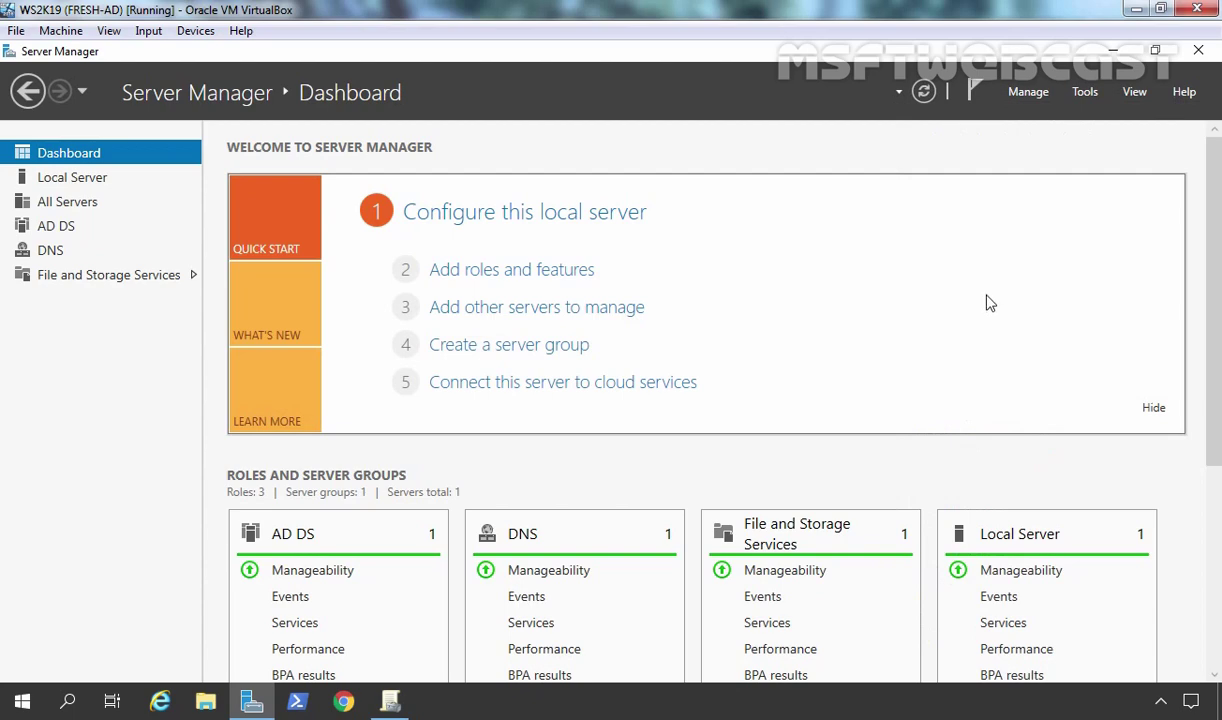
{"action": "left_click", "coordinate": [160, 362]}
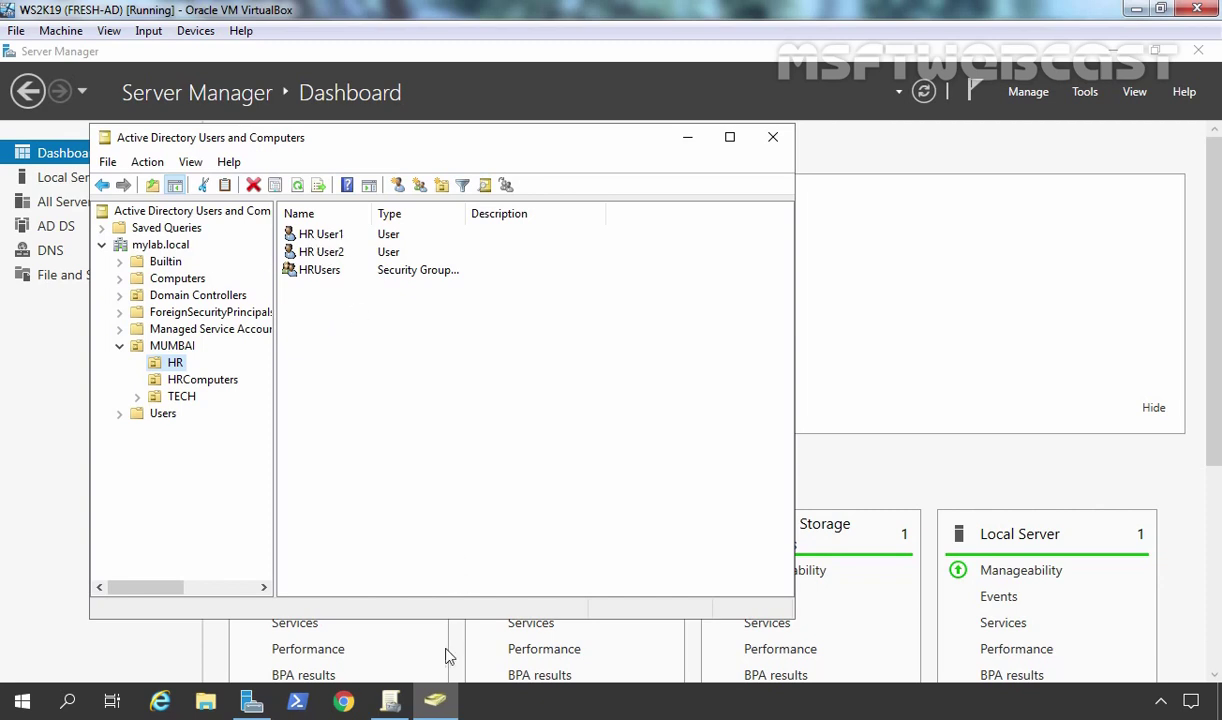
- Link the existing Map Network Drive Logon Script GPO to the HR OU
{"action": "left_click", "coordinate": [390, 700]}
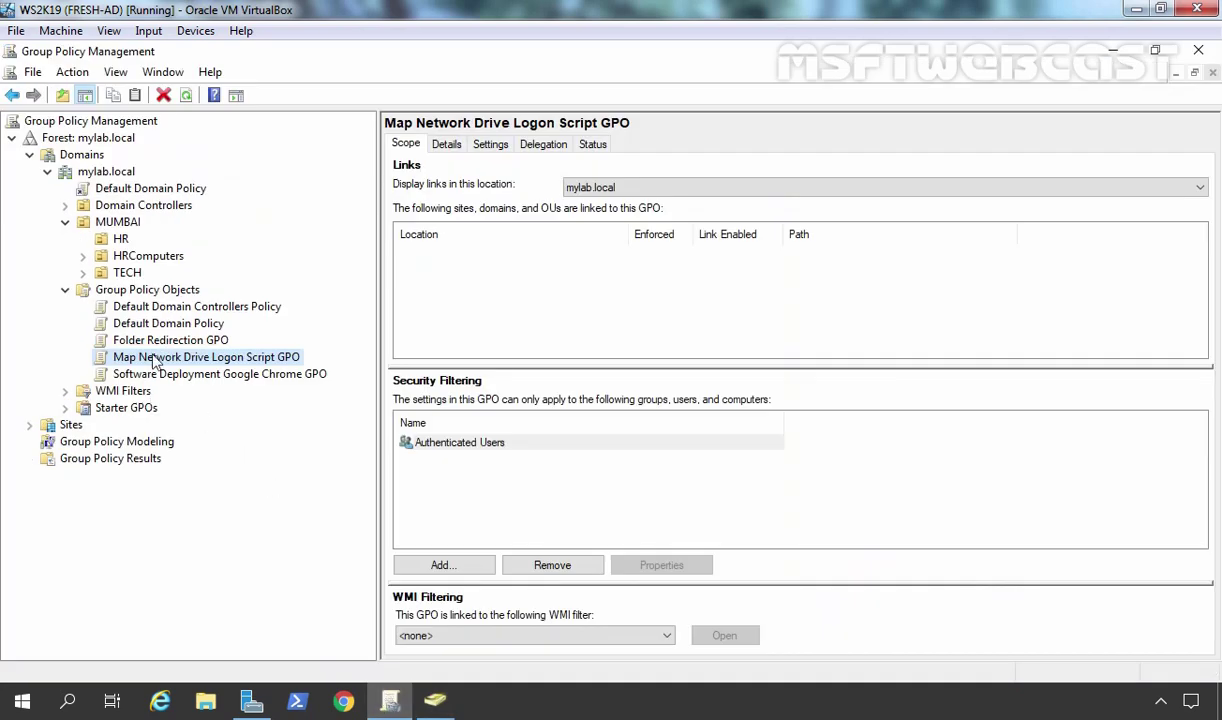
{"action": "left_click", "coordinate": [118, 242]}
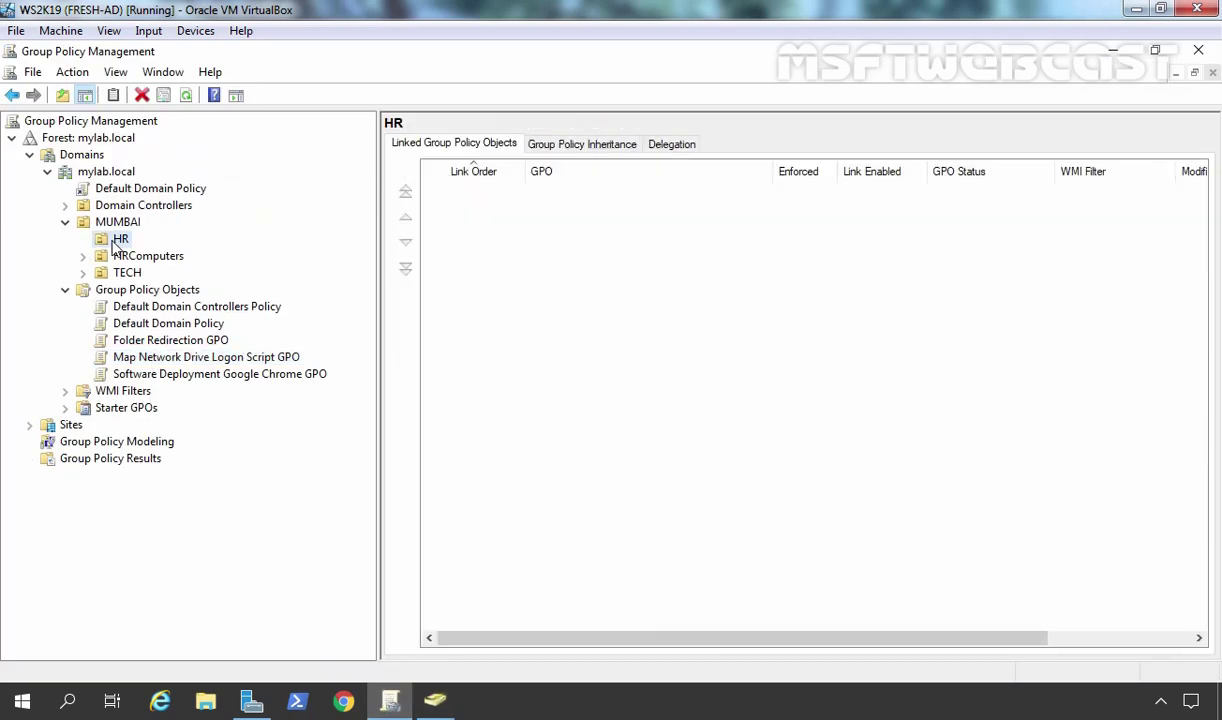
{"action": "right_click", "coordinate": [116, 241]}
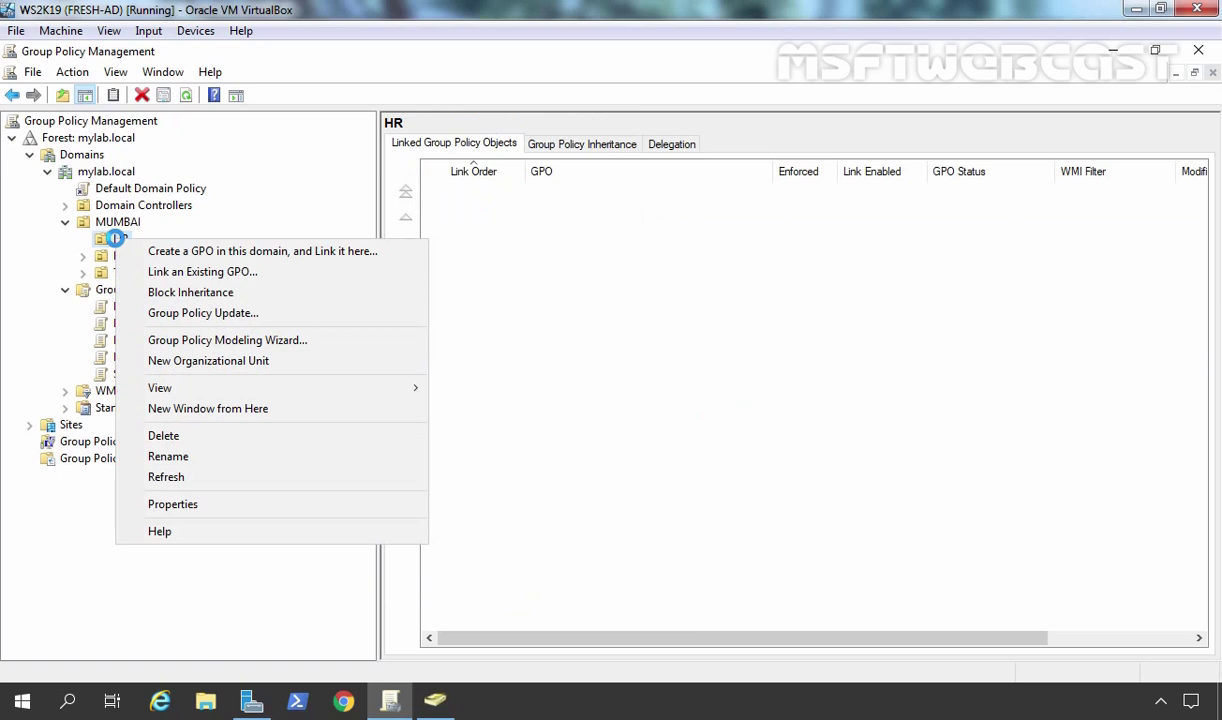
{"action": "left_click", "coordinate": [236, 273]}
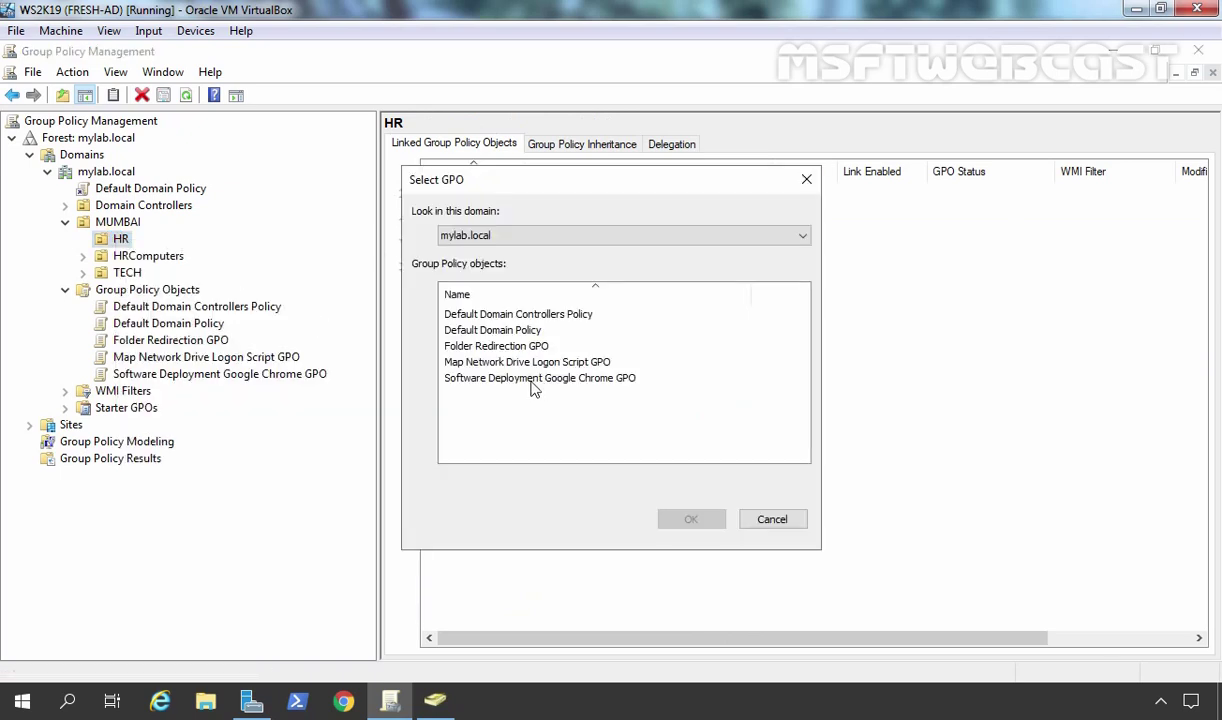
{"action": "left_click", "coordinate": [460, 361]}
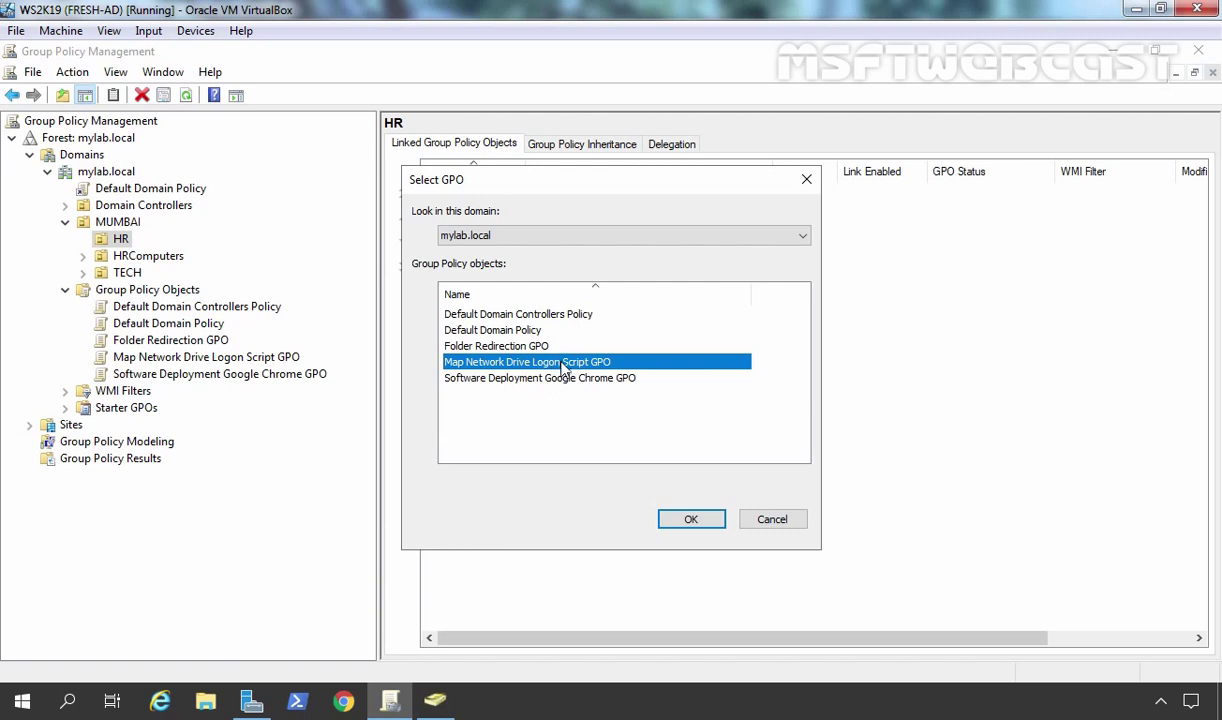
{"action": "left_click", "coordinate": [691, 521]}
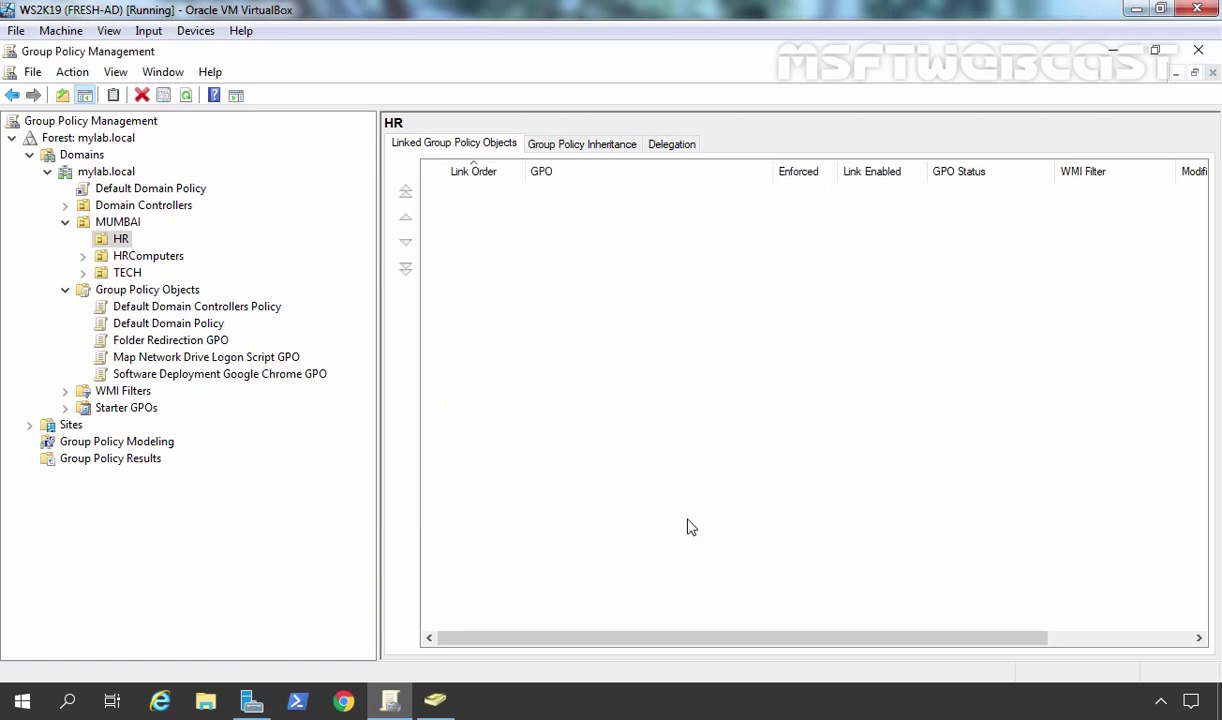
- Confirm the GPO appears under HR and check the HR user account to test with
{"action": "left_click", "coordinate": [85, 241]}
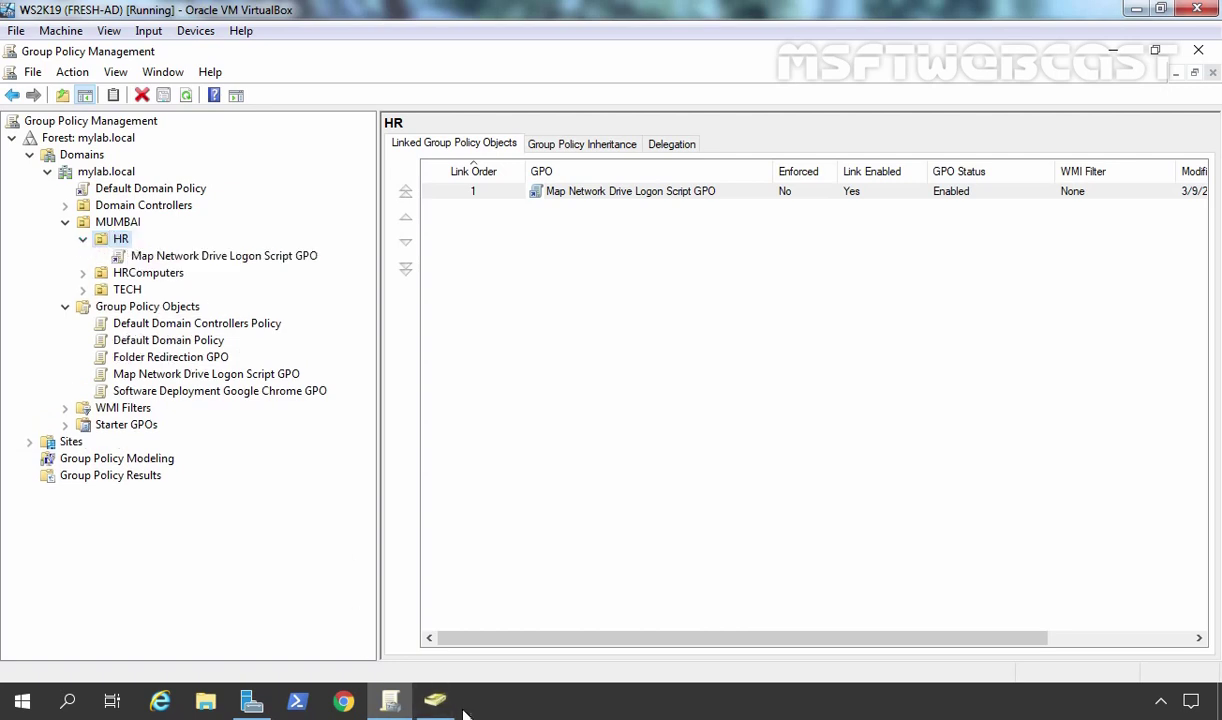
{"action": "left_click", "coordinate": [435, 700]}
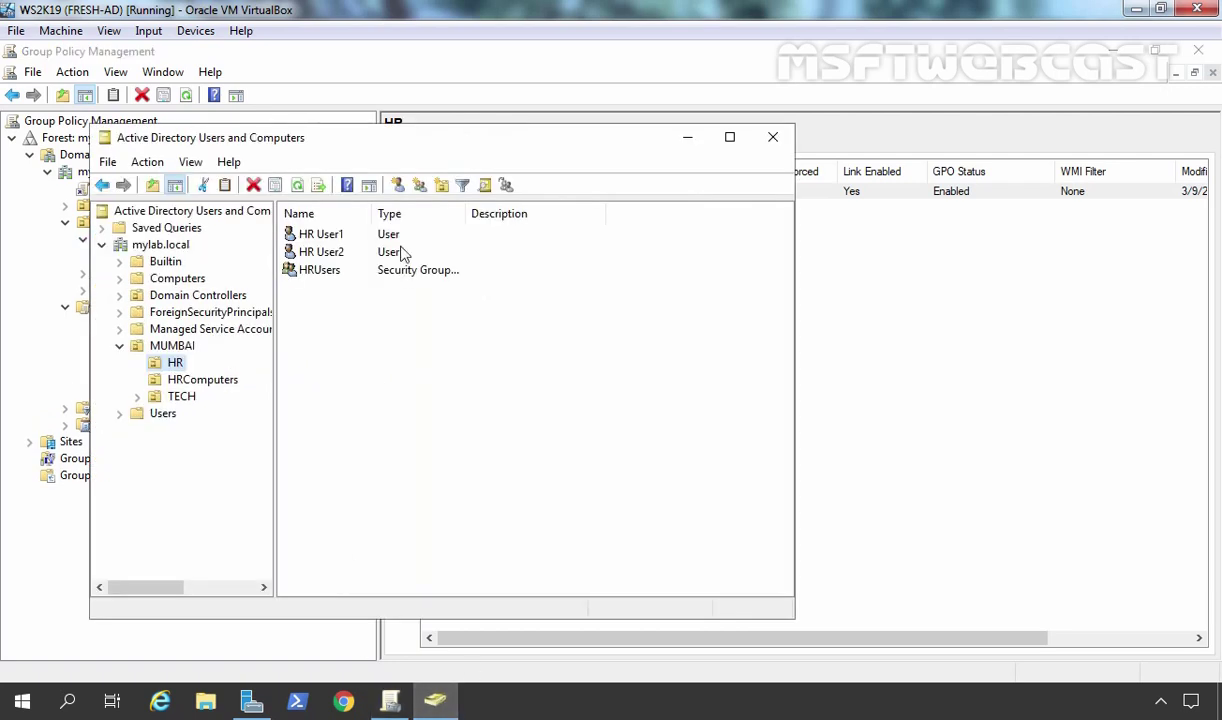
{"action": "left_click", "coordinate": [300, 232]}
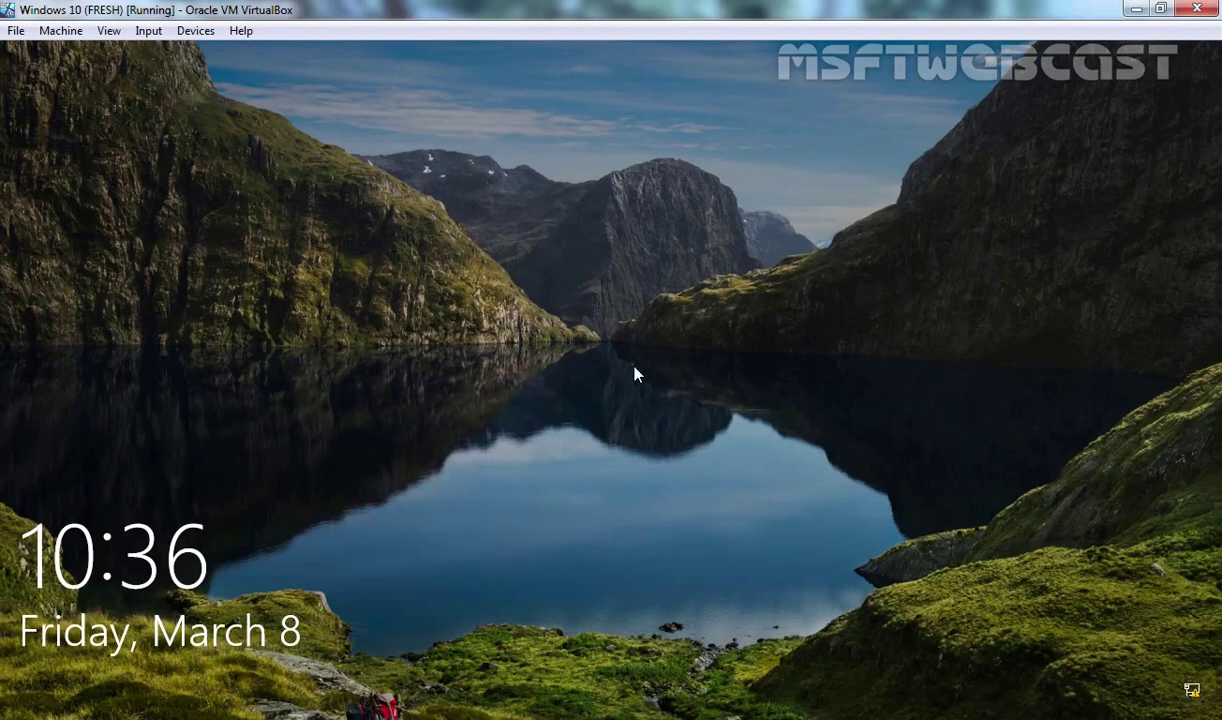
- Sign in to the Windows 10 client with the HR user's password and view This PC in File Explorer
{"action": "left_click", "coordinate": [635, 371]}
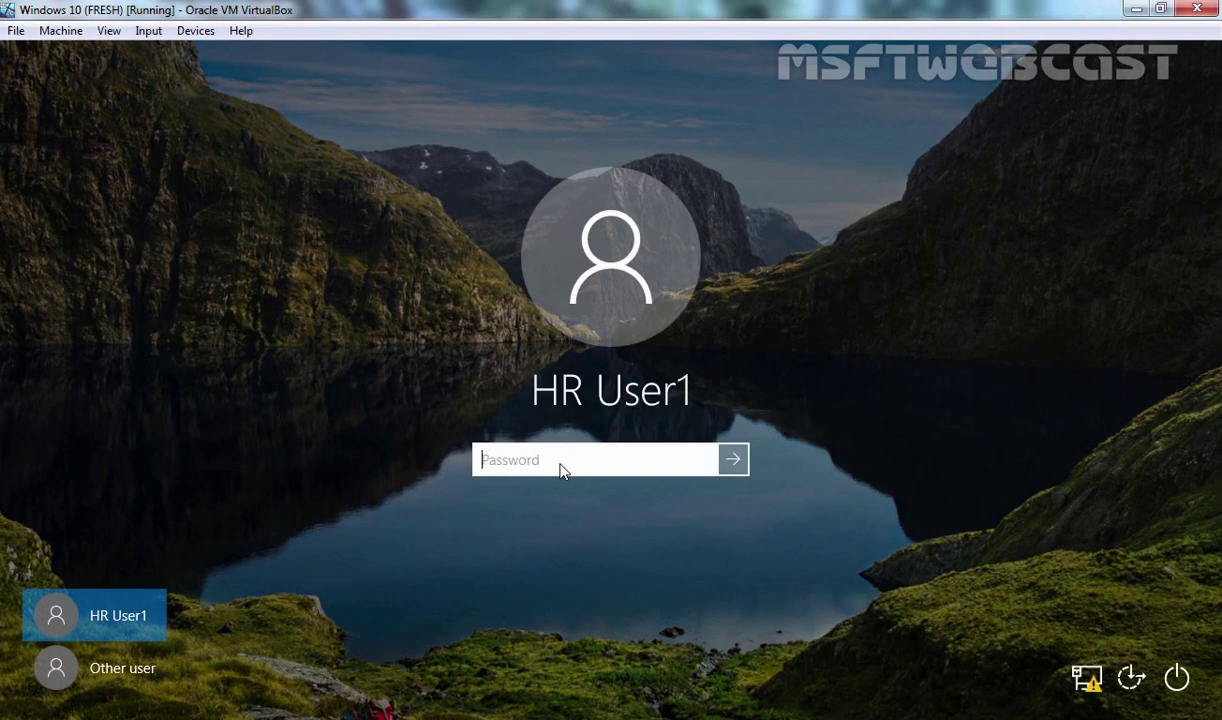
{"action": "type", "text": "P@ssw0rd"}
{"action": "key", "text": "Return"}
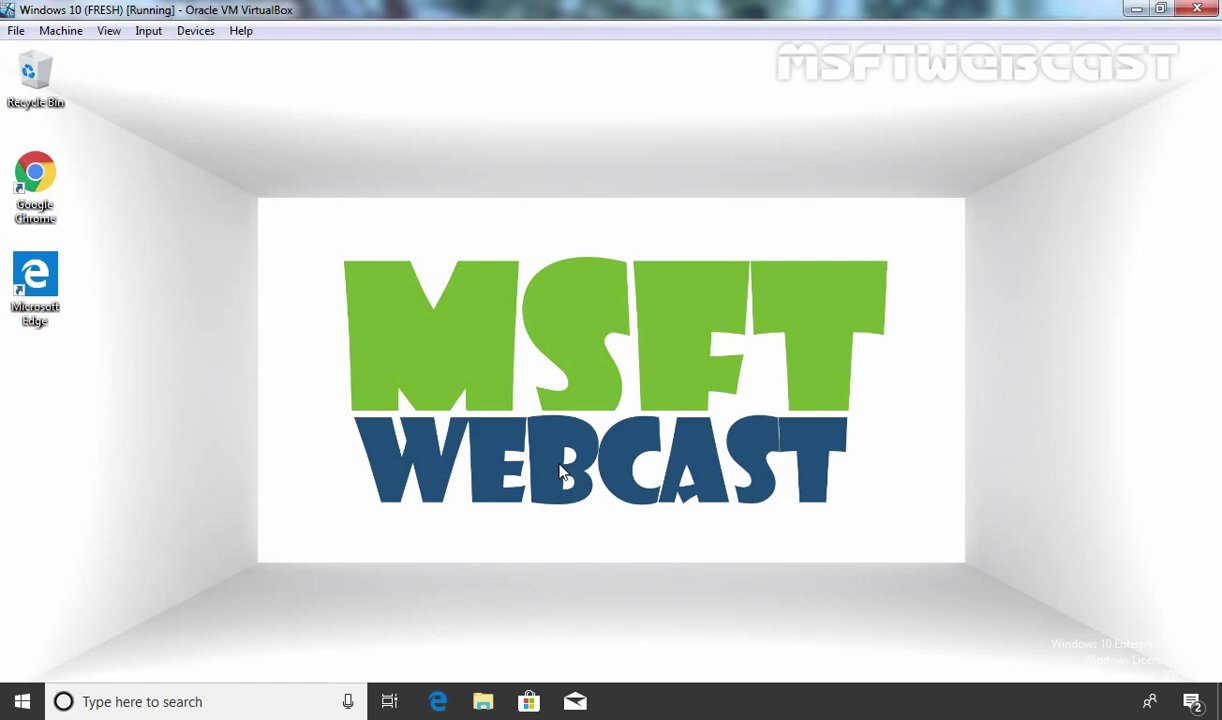
{"action": "left_click", "coordinate": [486, 704]}
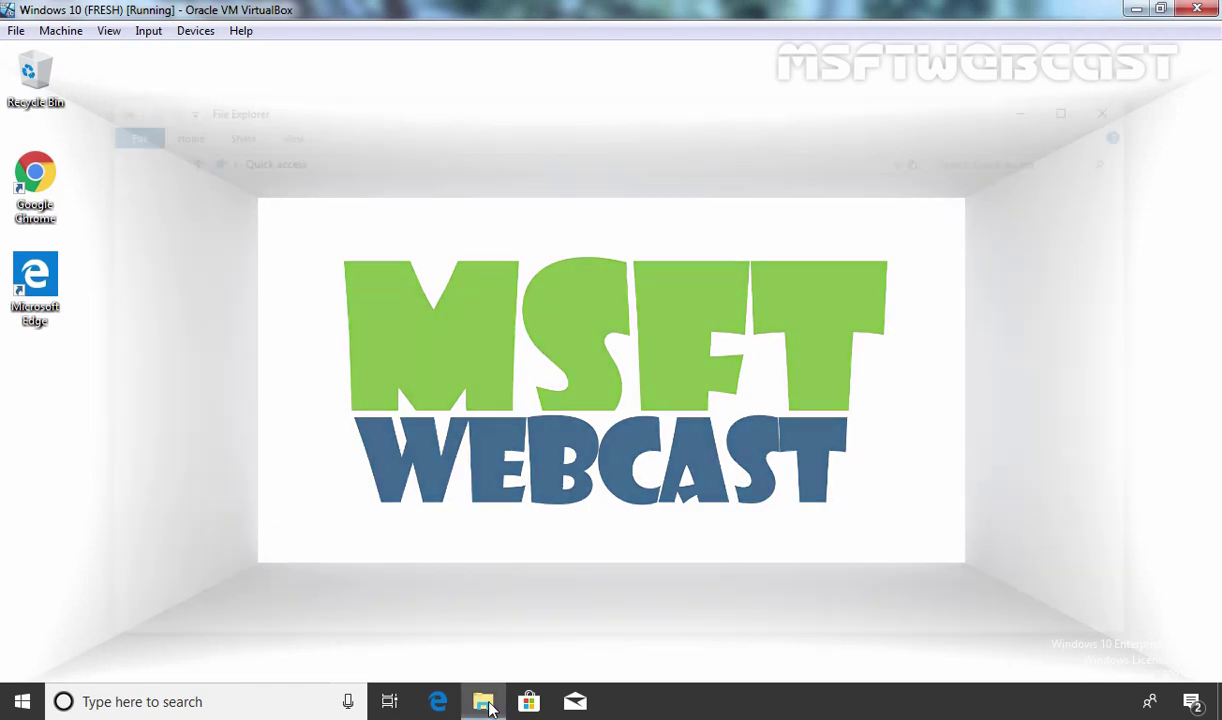
{"action": "left_click", "coordinate": [160, 399]}
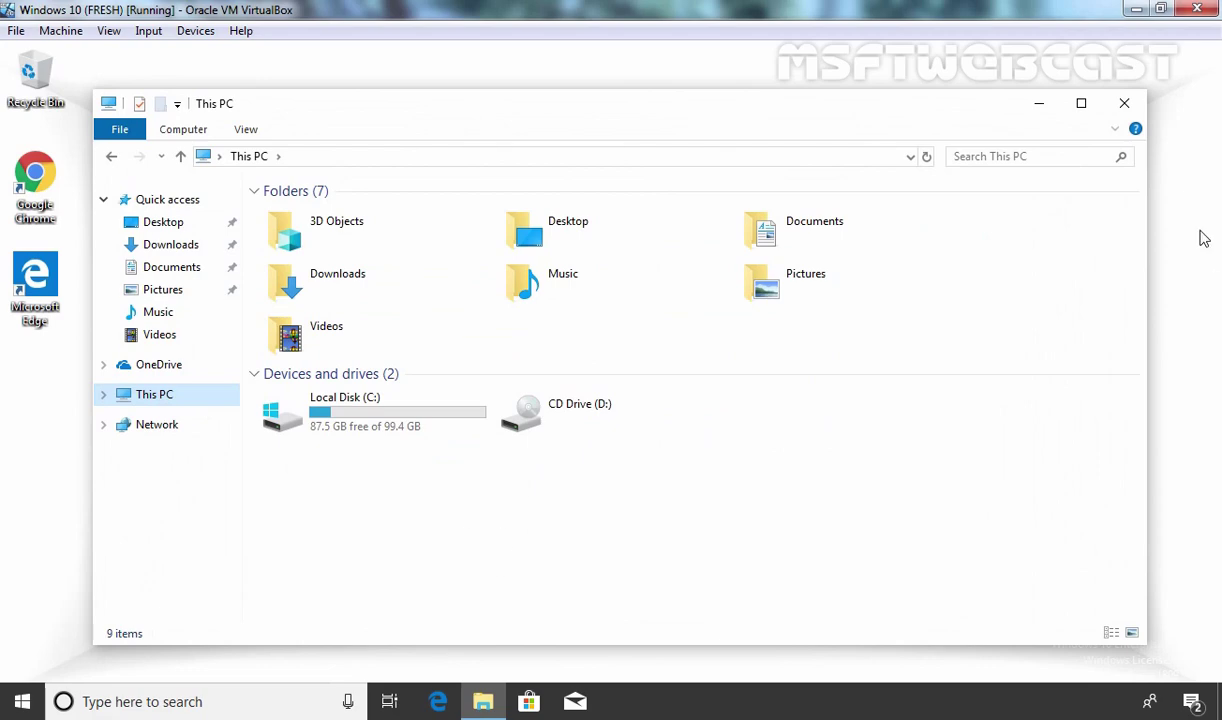
- Close File Explorer and run gpupdate /force from a cmd prompt
{"action": "left_click", "coordinate": [1124, 104]}
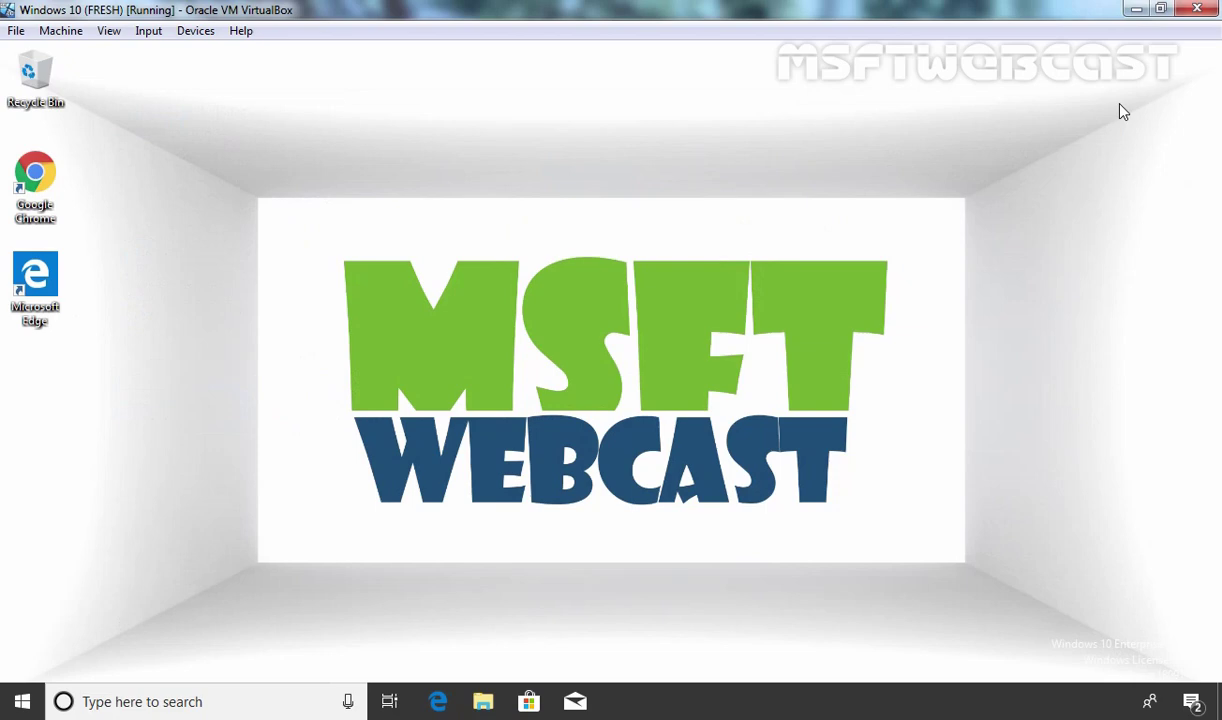
{"action": "key", "text": "super+r"}
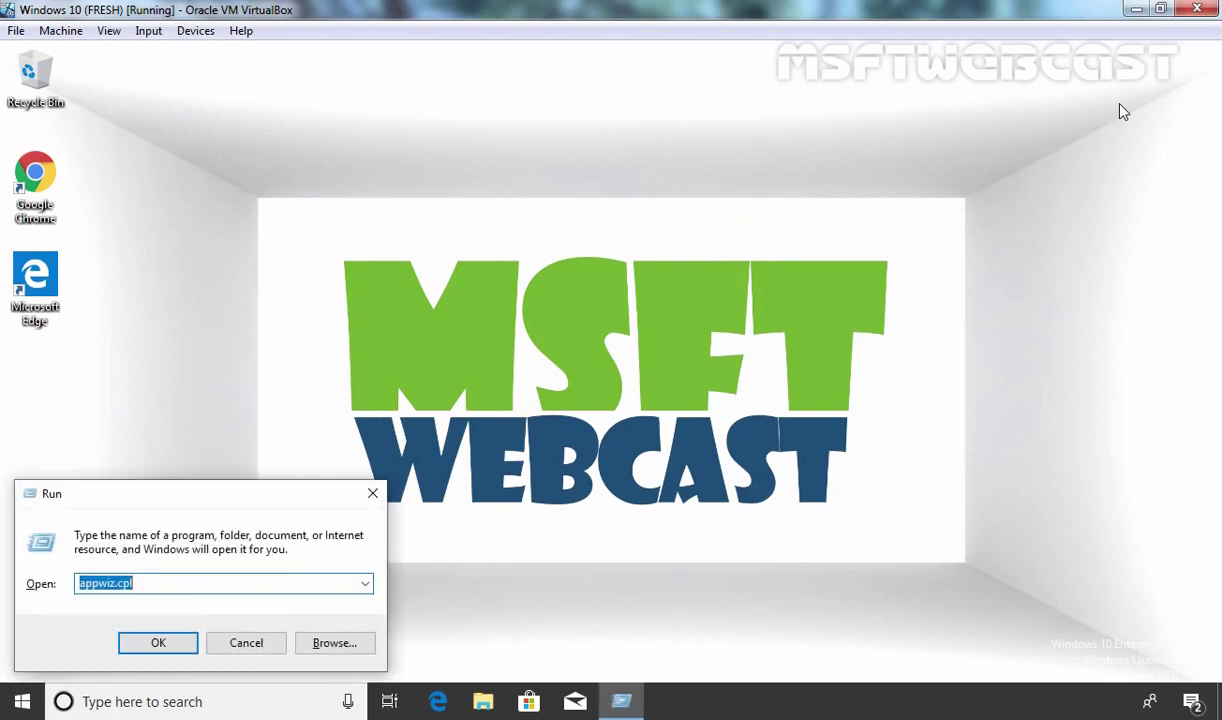
{"action": "type", "text": "cmd"}
{"action": "key", "text": "Return"}
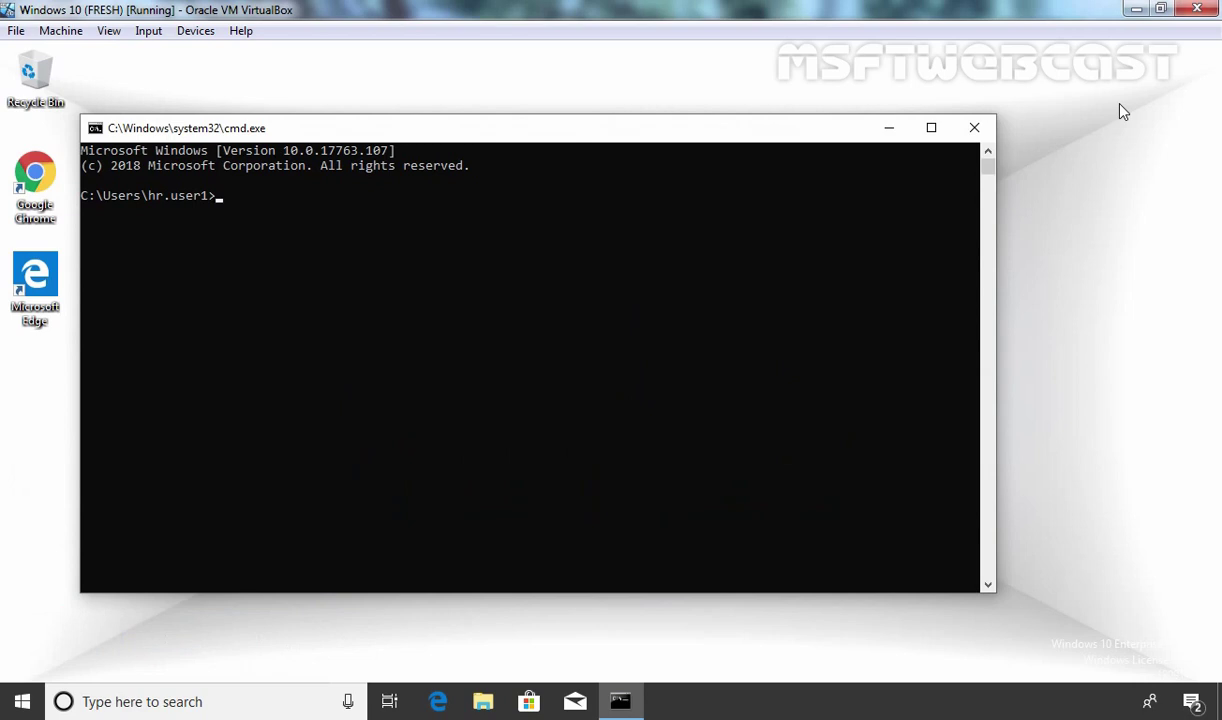
{"action": "type", "text": "gpupdate /force"}
{"action": "key", "text": "Return"}
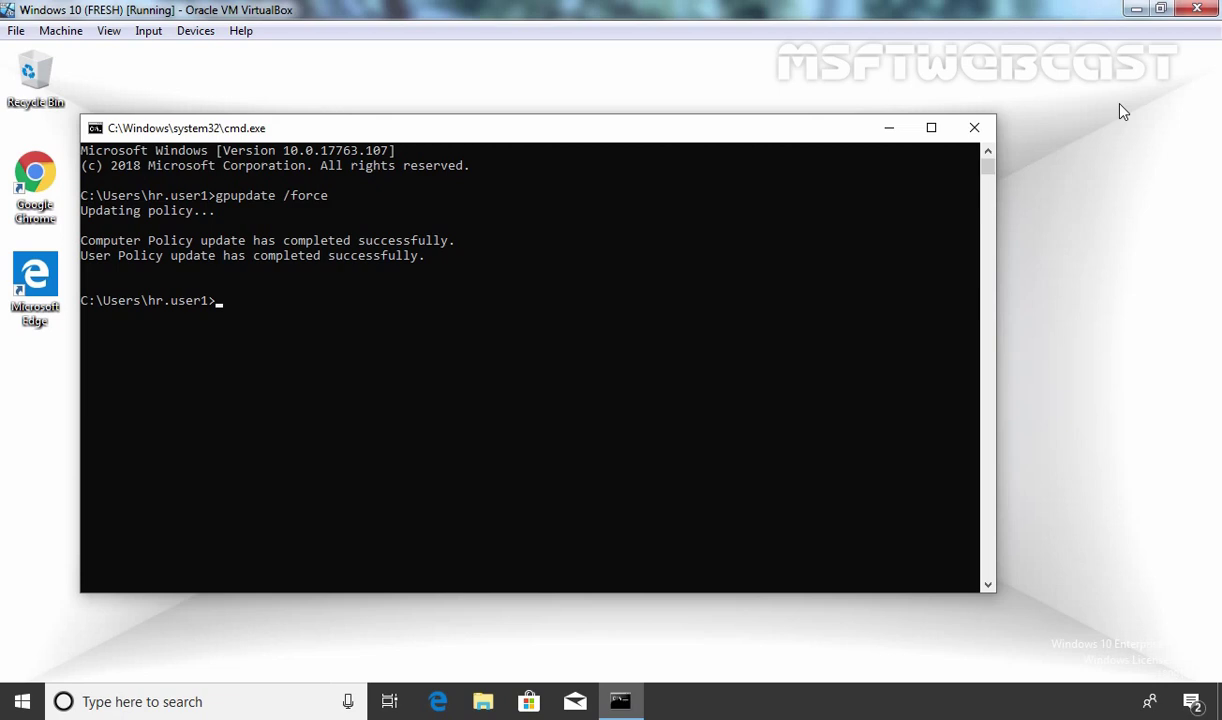
- Check This PC's drives, then run logoff to sign the HR user out
{"action": "type", "text": "logoff"}
{"action": "left_click", "coordinate": [486, 704]}
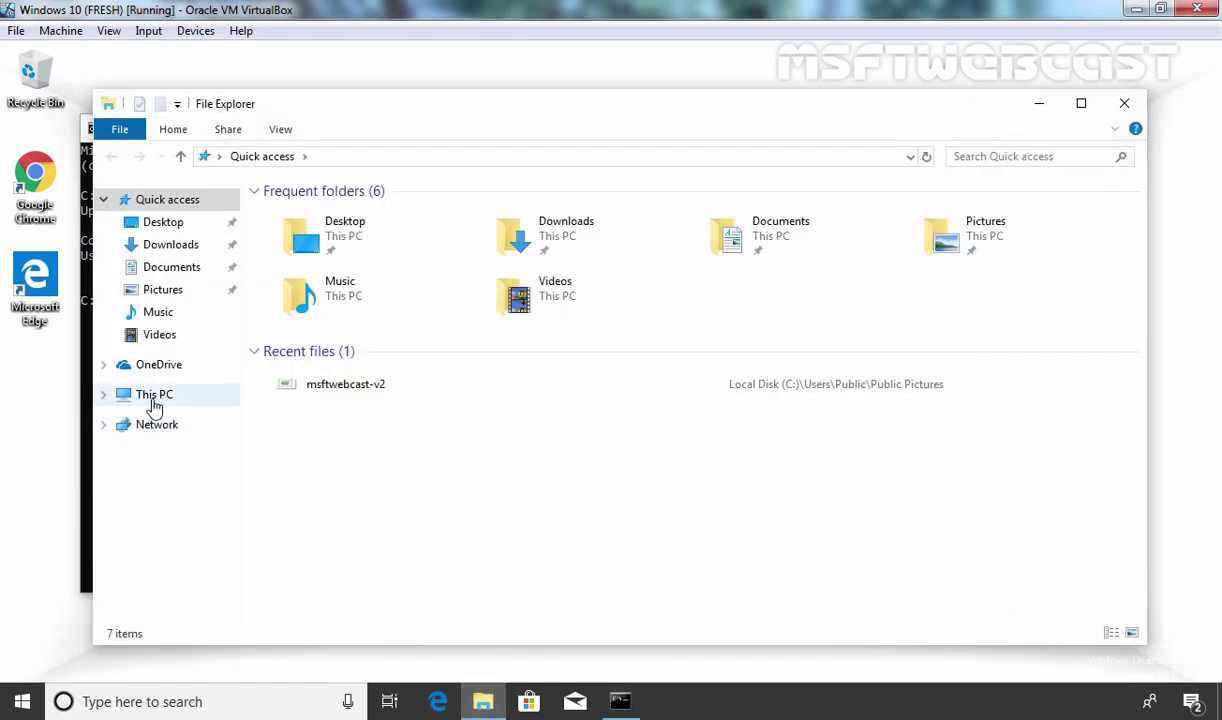
{"action": "left_click", "coordinate": [155, 400]}
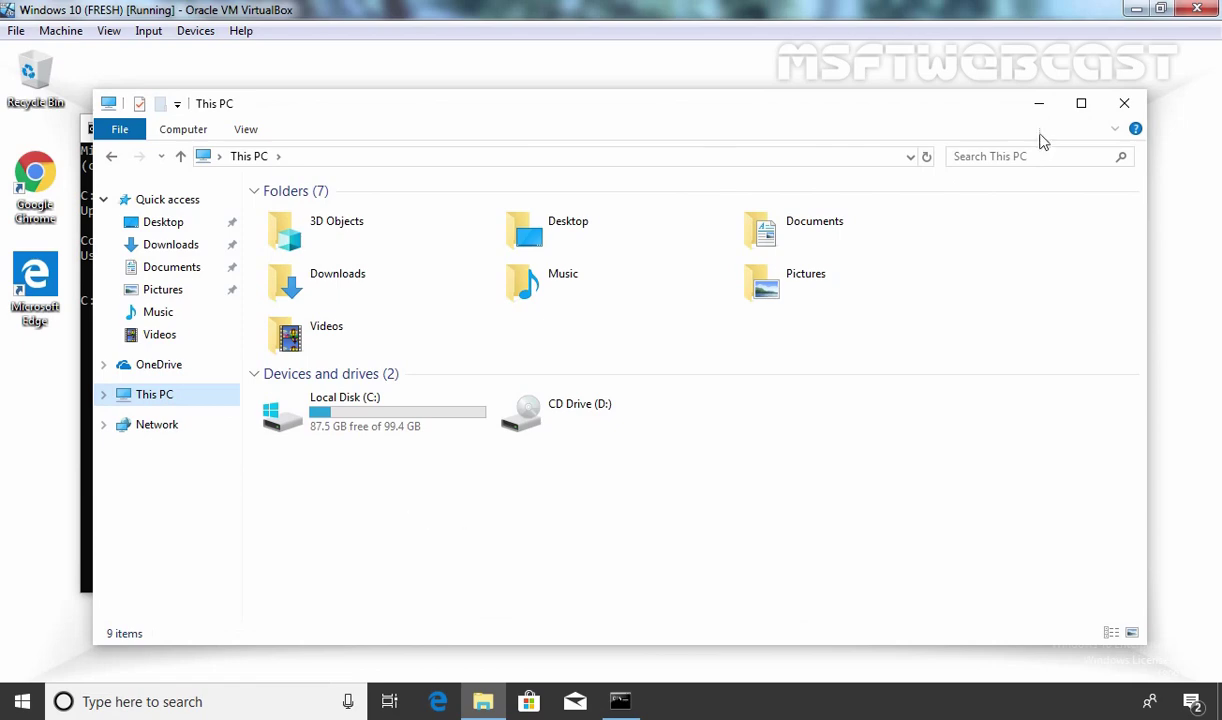
{"action": "left_click", "coordinate": [1124, 103]}
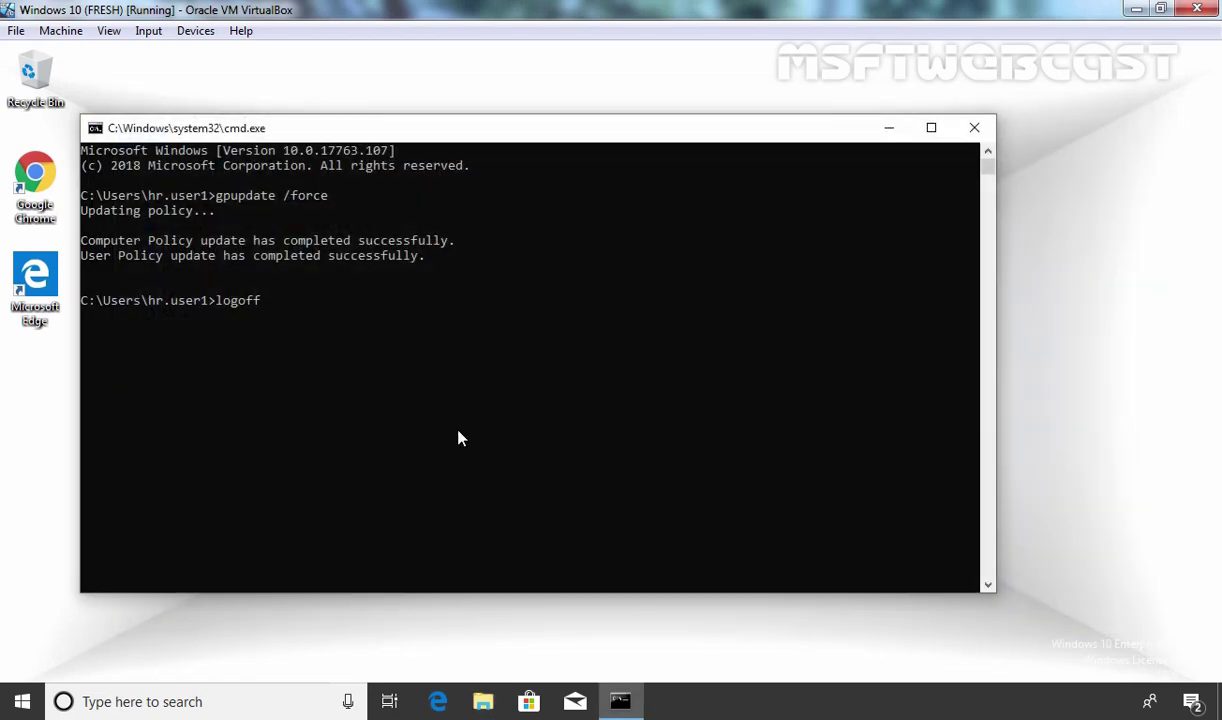
{"action": "key", "text": "Return"}
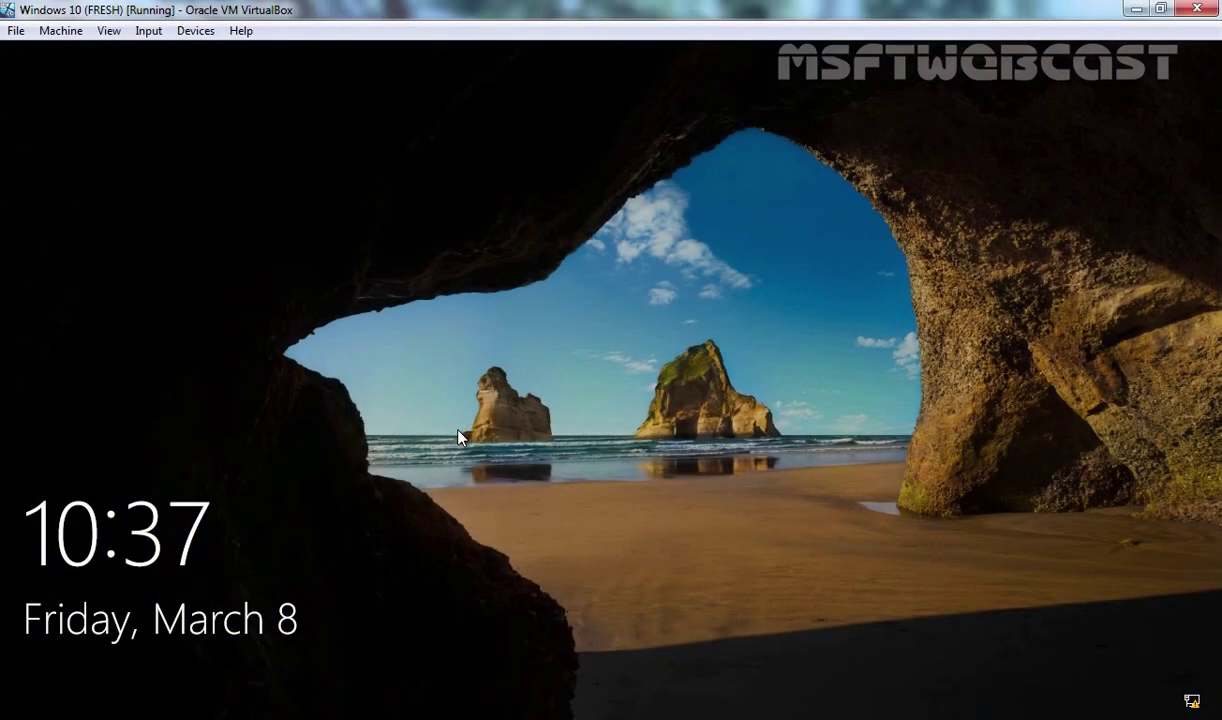
- Sign back in with the HR user's password and select the HRSharedData (M:) drive on This PC
{"action": "left_click", "coordinate": [458, 437]}
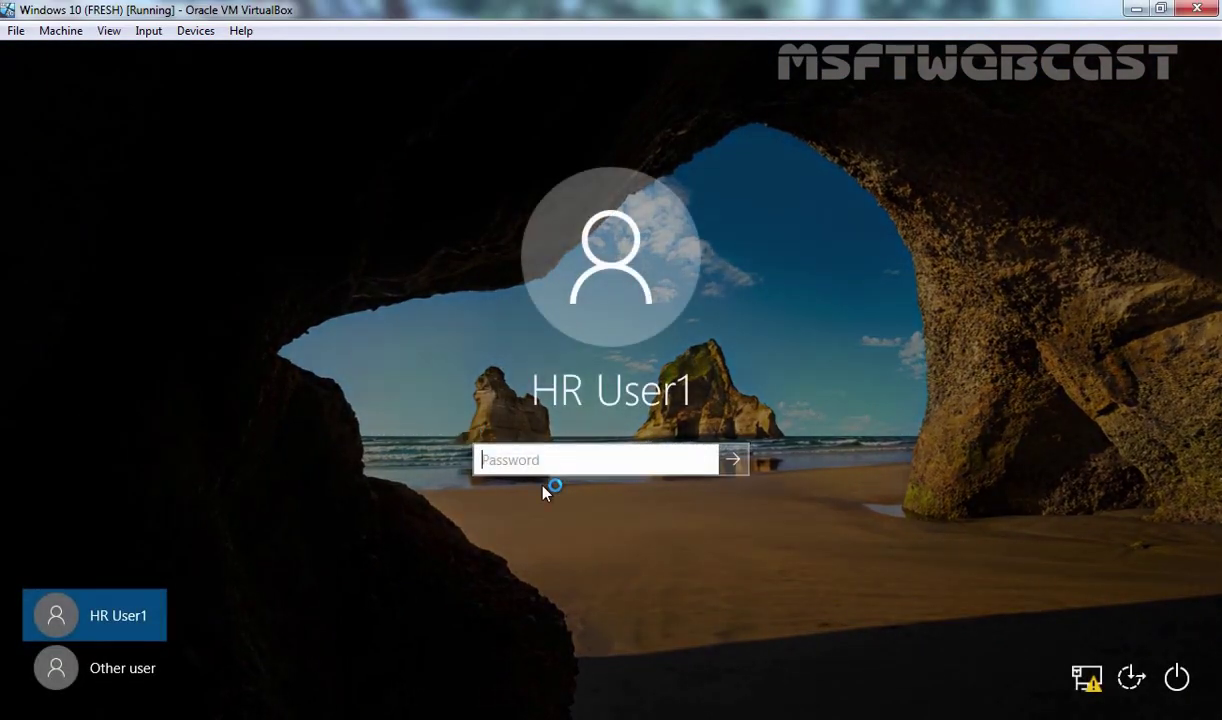
{"action": "type", "text": "P@ssw0rd"}
{"action": "key", "text": "Return"}
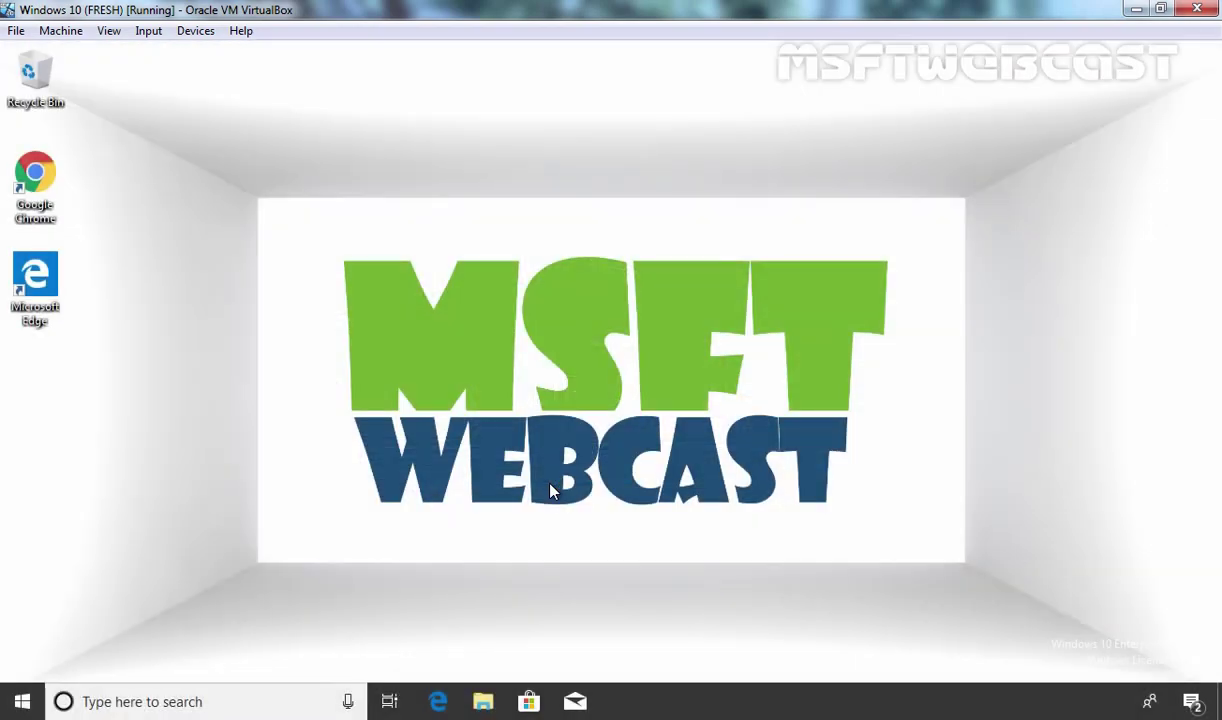
{"action": "left_click", "coordinate": [483, 701]}
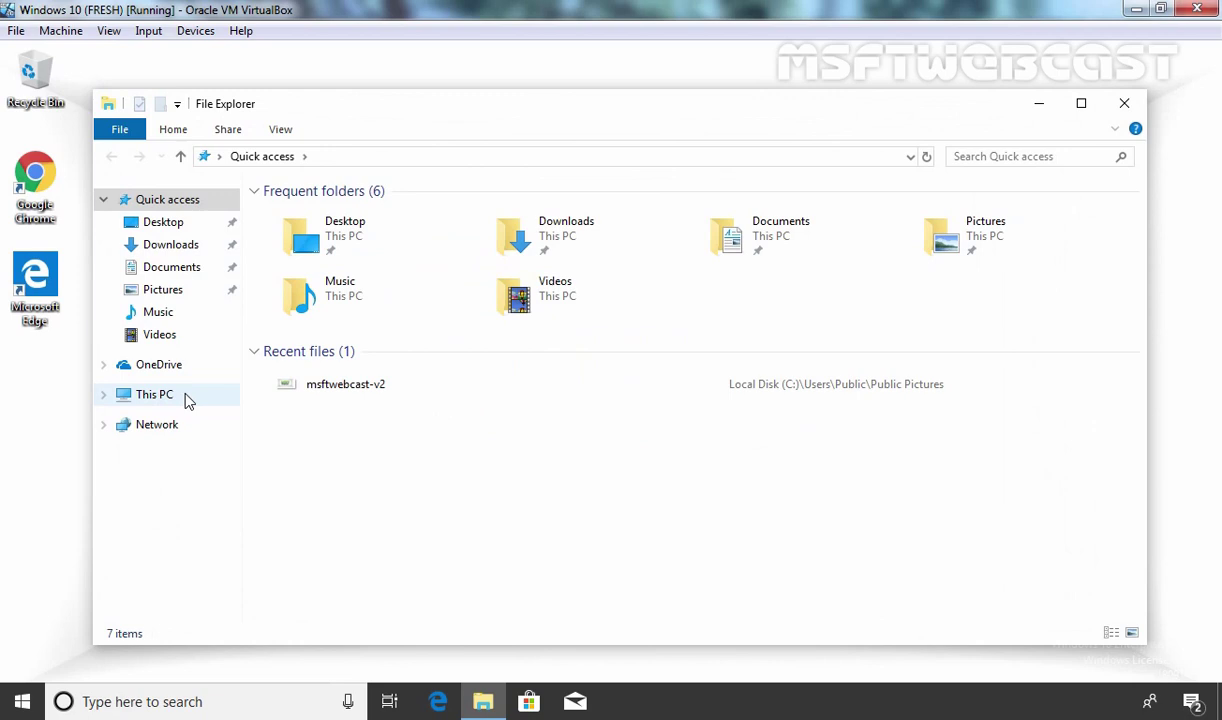
{"action": "left_click", "coordinate": [154, 397]}
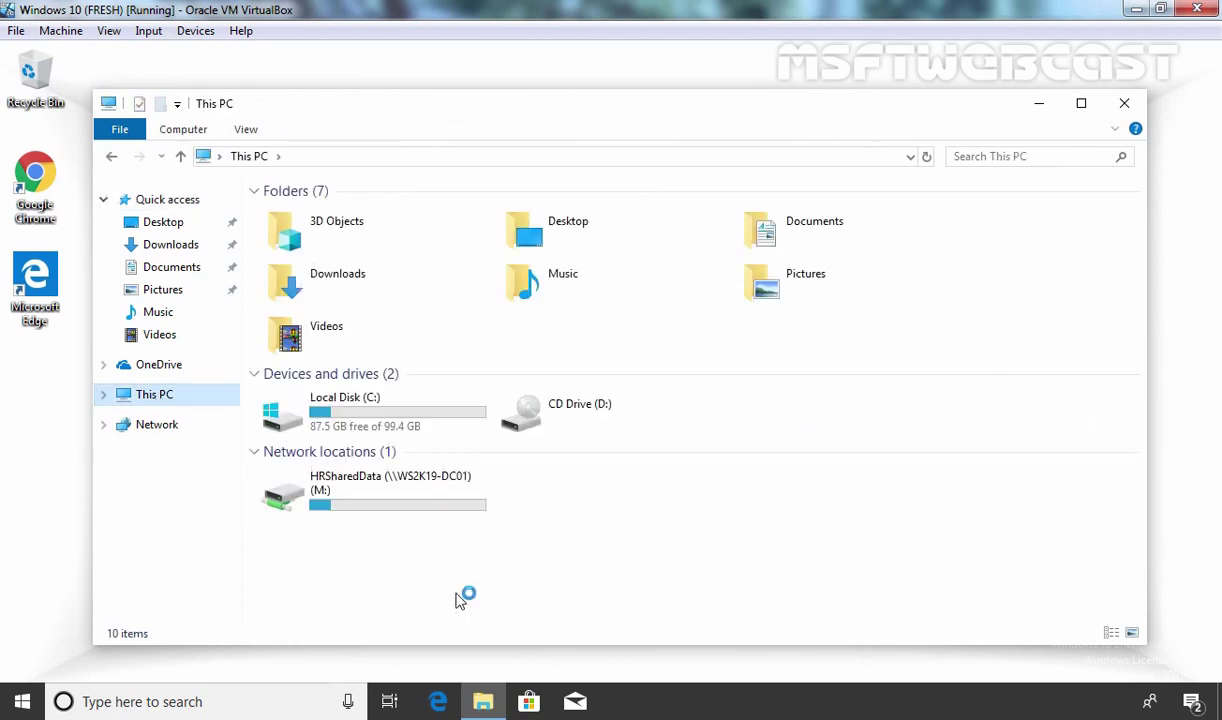
{"action": "left_click", "coordinate": [373, 490]}
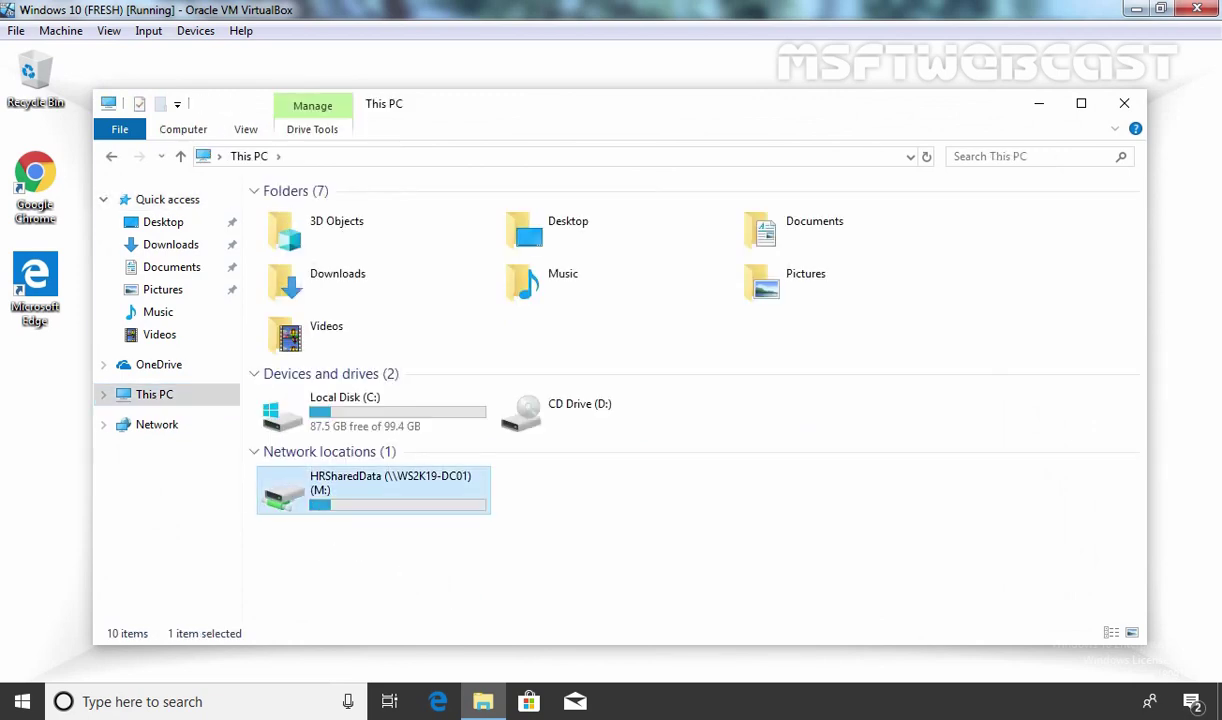